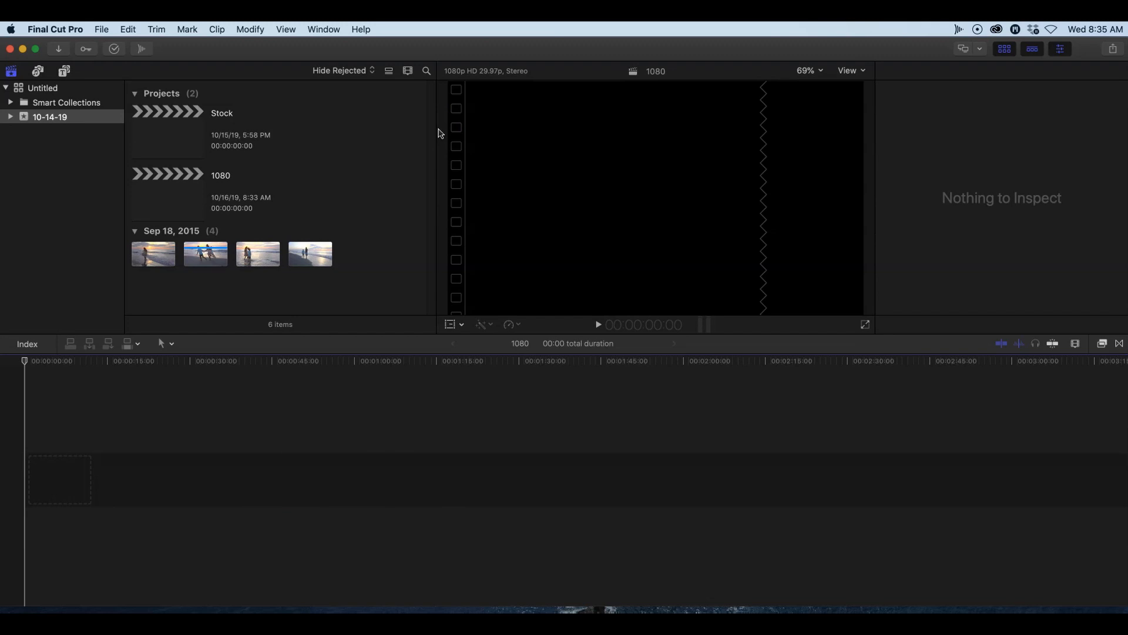
- Append the dresspinz clip to the empty timeline of the 1080 project
left_click(158, 256)
left_click(157, 253)
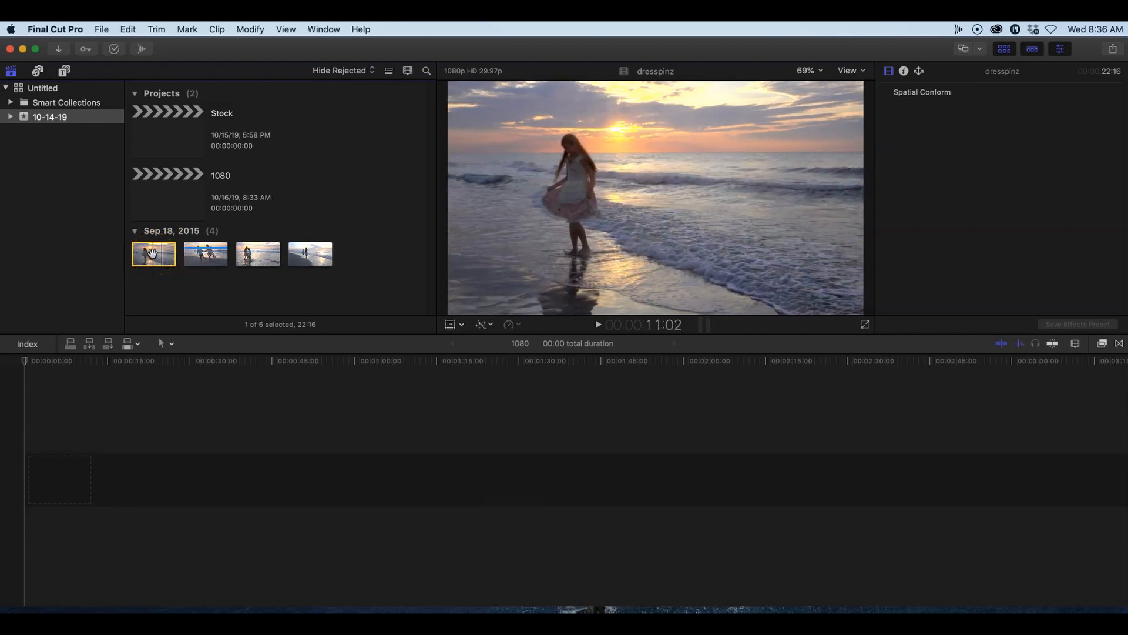
key("e")
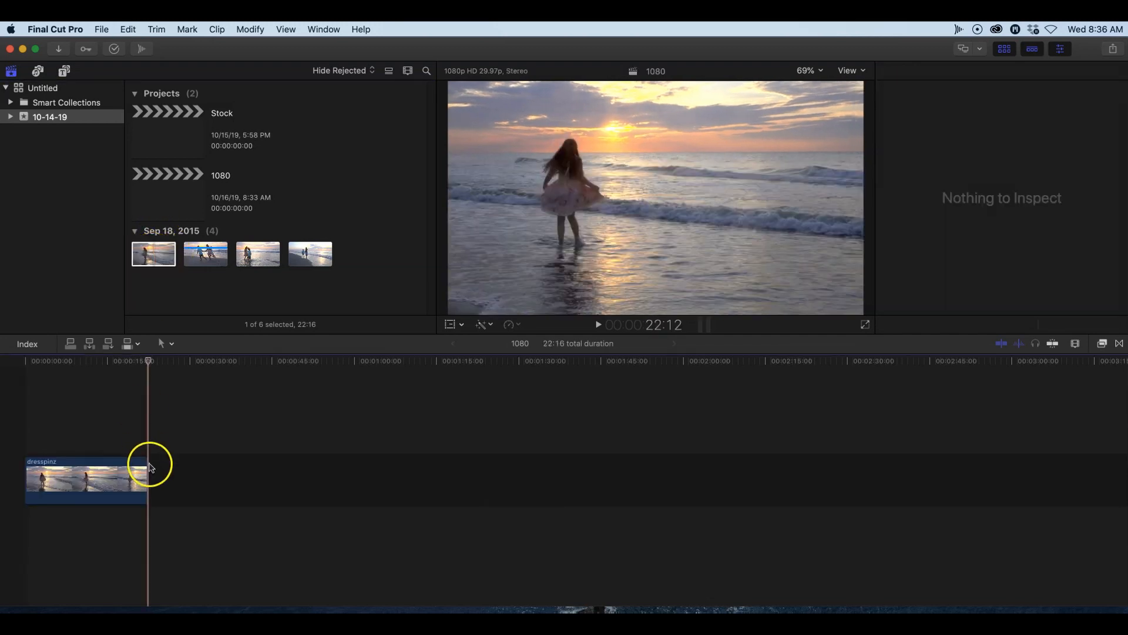
- Shift the dresspinz clip's highlights toward purple on the Color Board, viewing the frame at about 14:25
left_click_drag(148, 362, 106, 363)
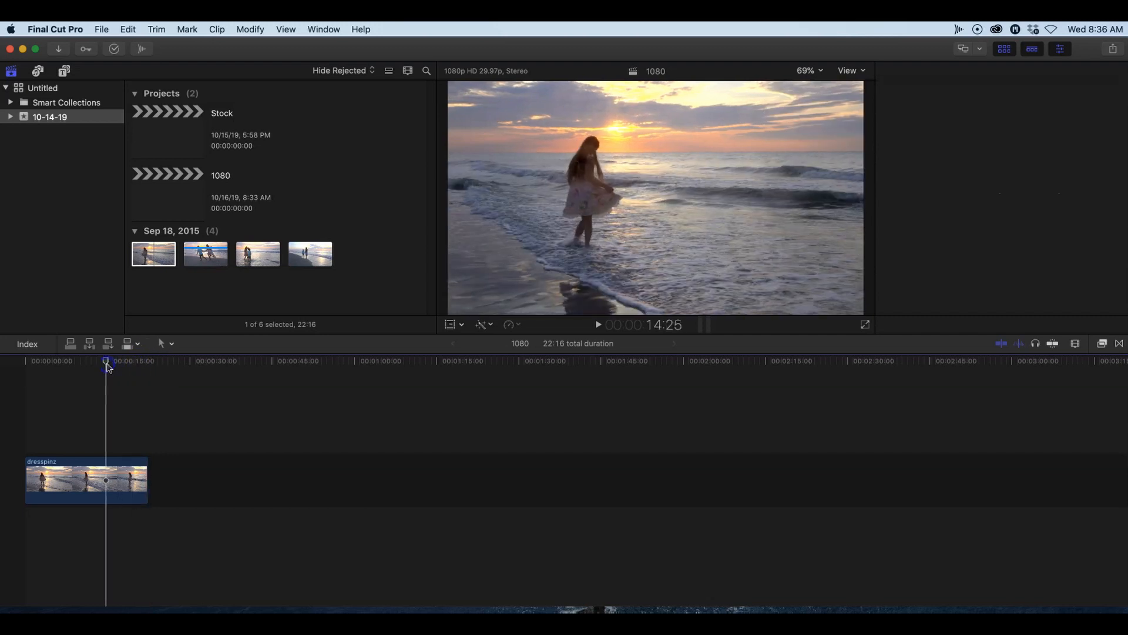
left_click(70, 488)
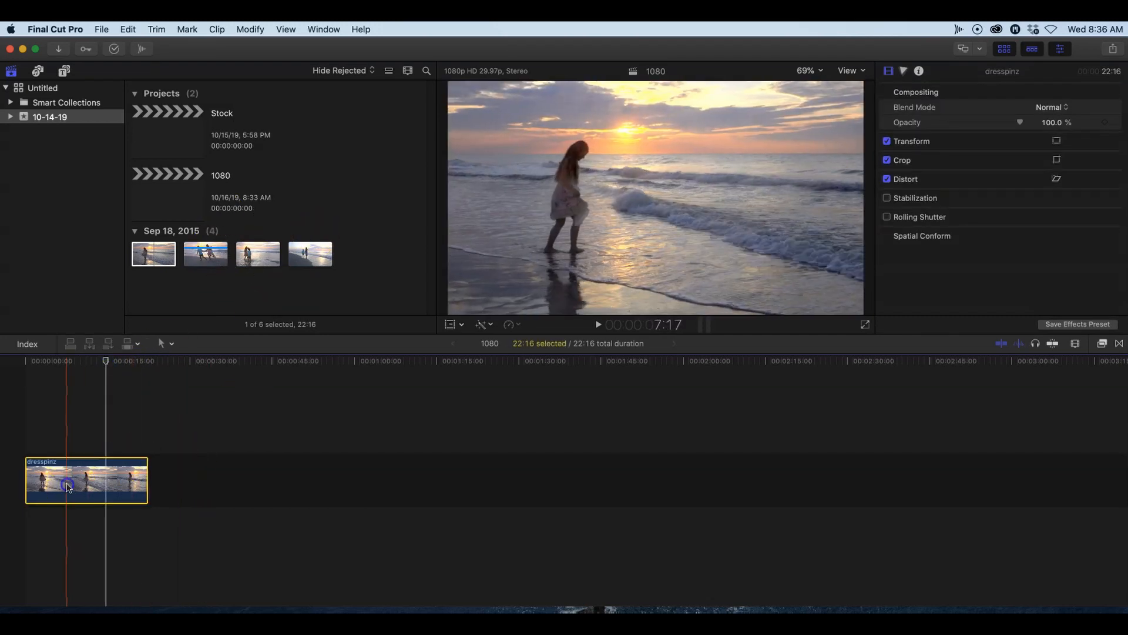
left_click(485, 327)
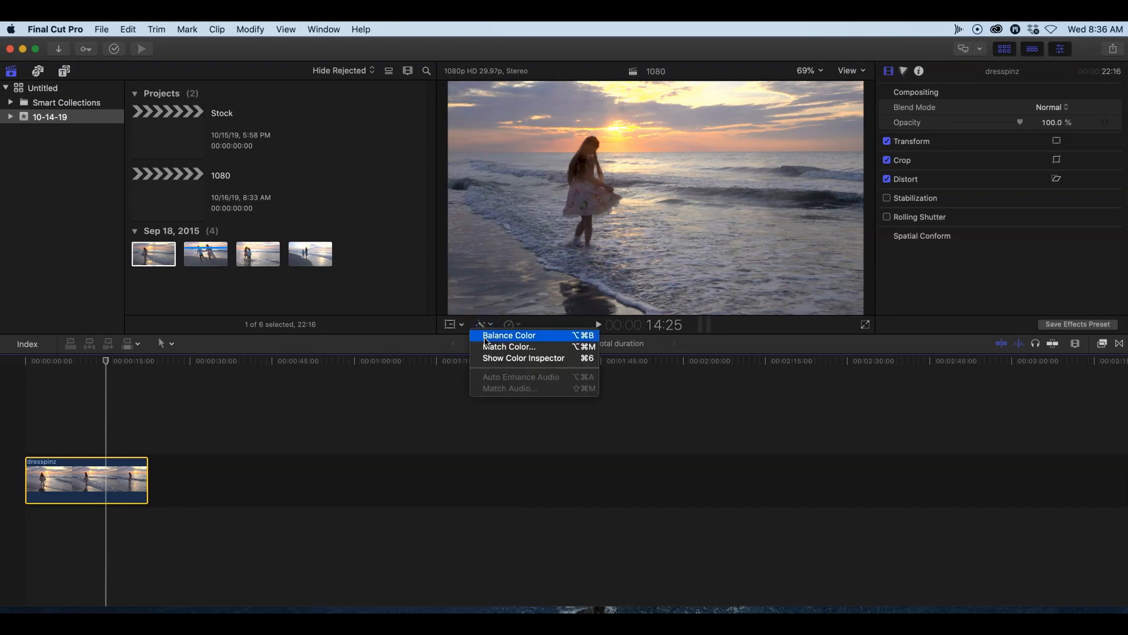
left_click(487, 357)
left_click(1021, 202)
left_click_drag(1043, 202, 1040, 187)
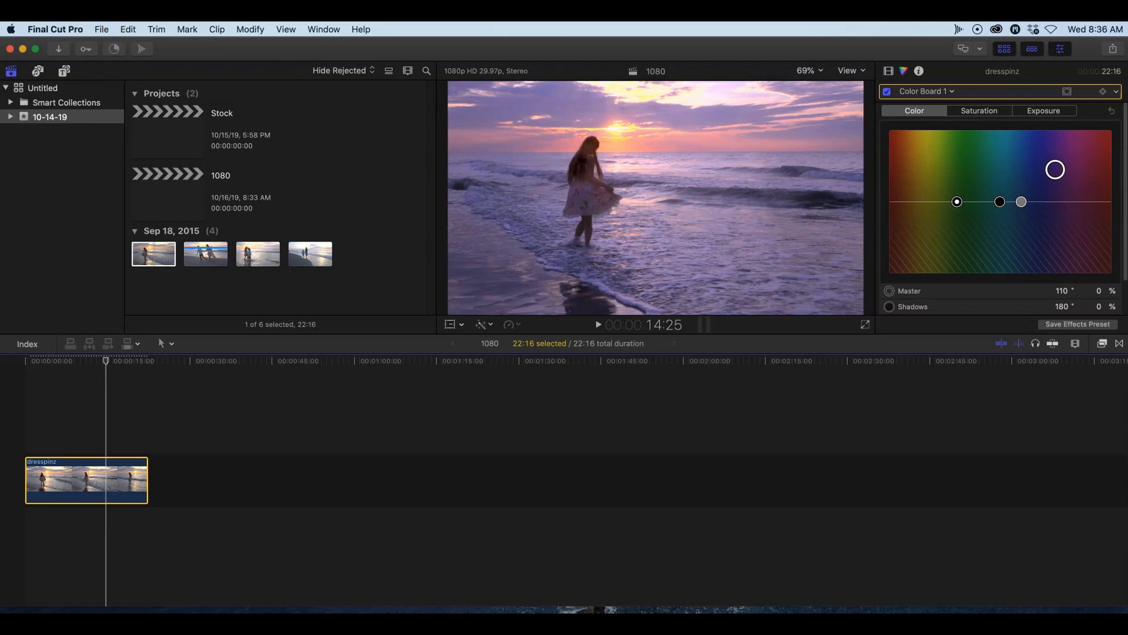
- Export the project with the Apple Devices 1080p preset, saving it as 1080 on the Desktop
left_click(101, 31)
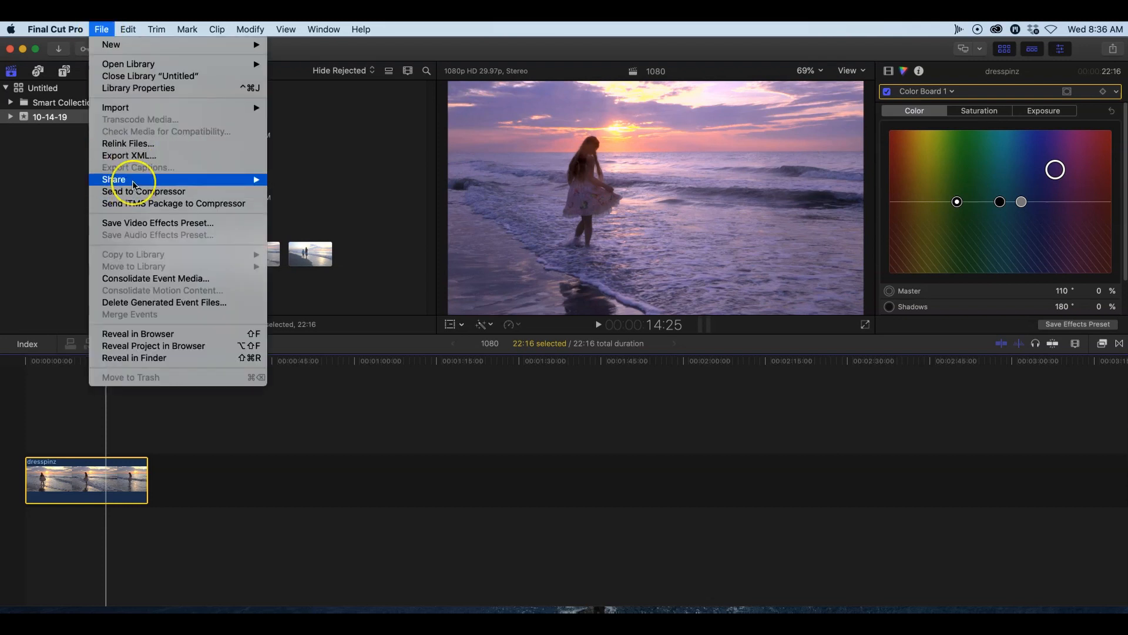
mouse_move(132, 180)
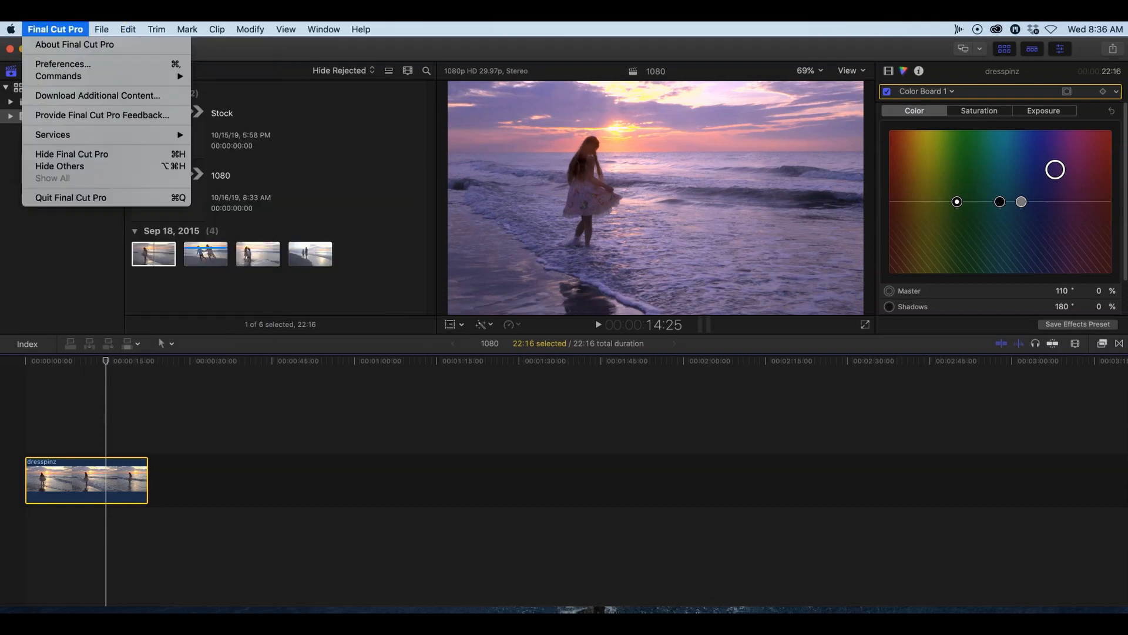
mouse_move(65, 30)
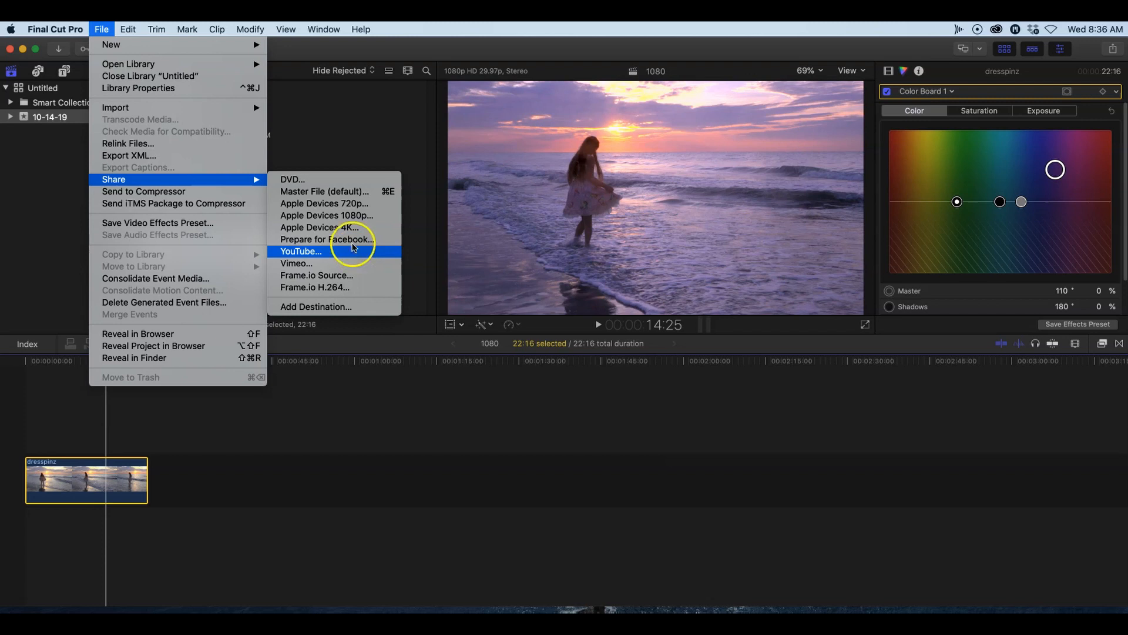
left_click(348, 201)
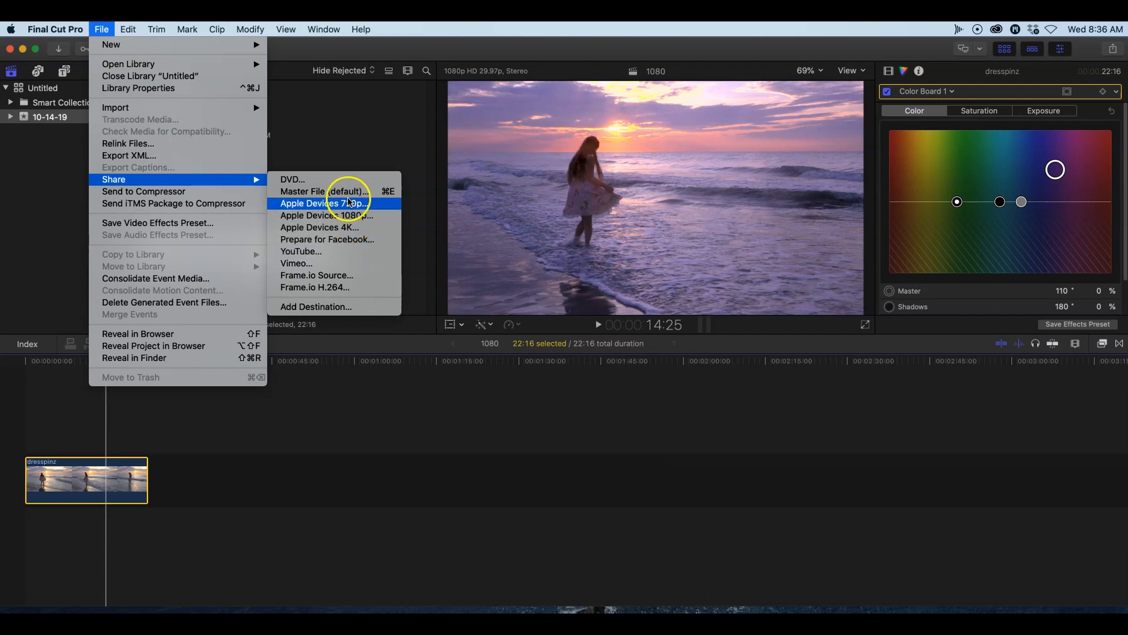
left_click(375, 216)
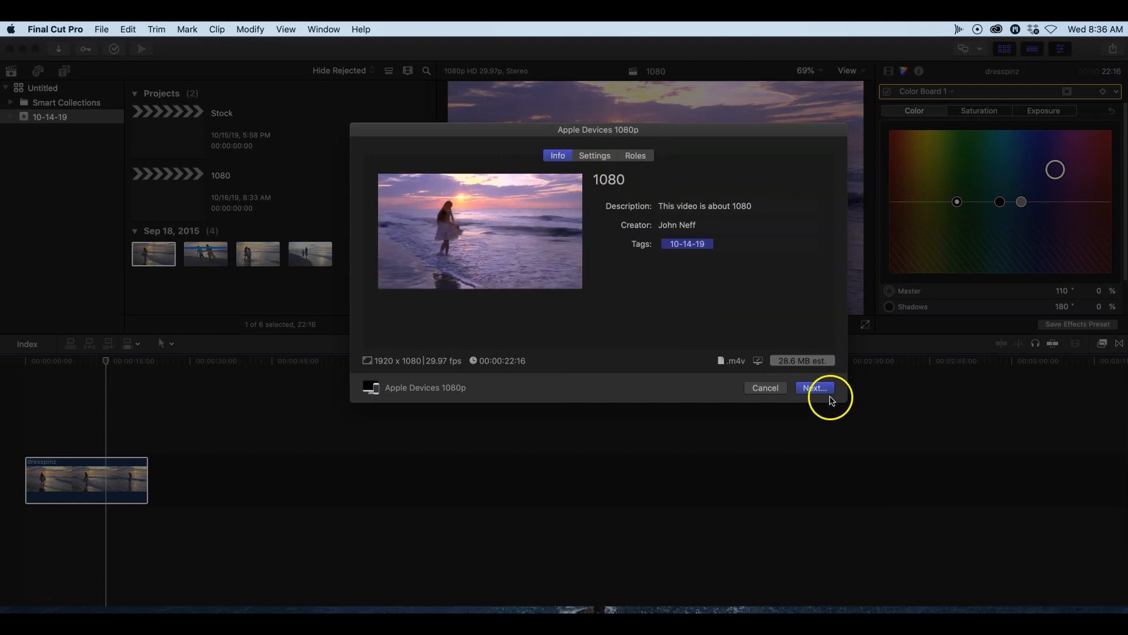
left_click(806, 387)
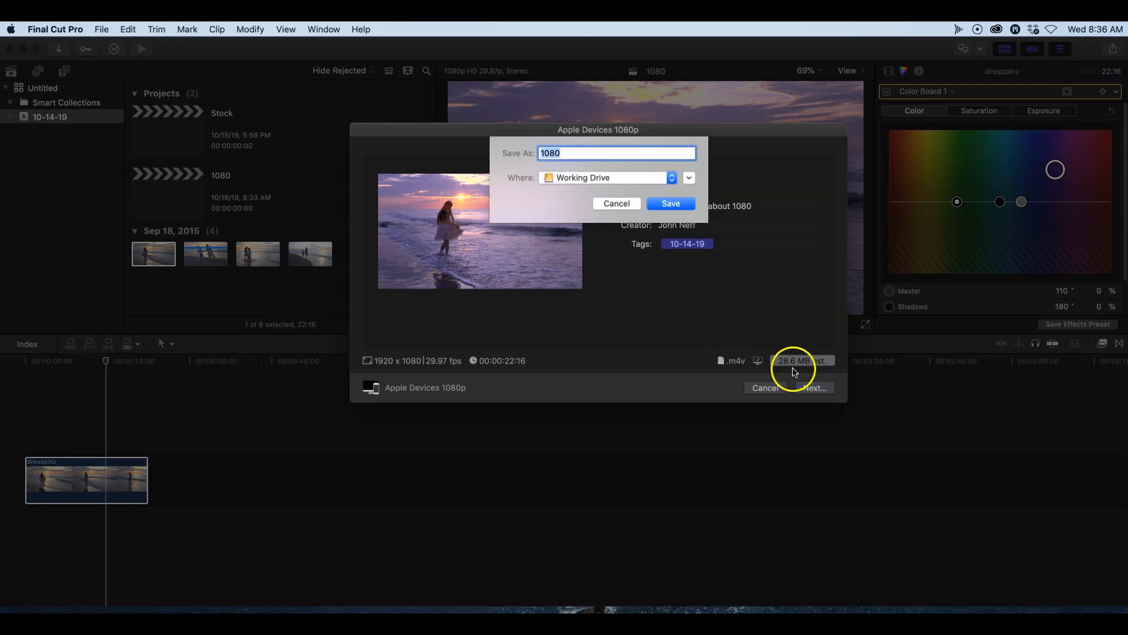
left_click(673, 181)
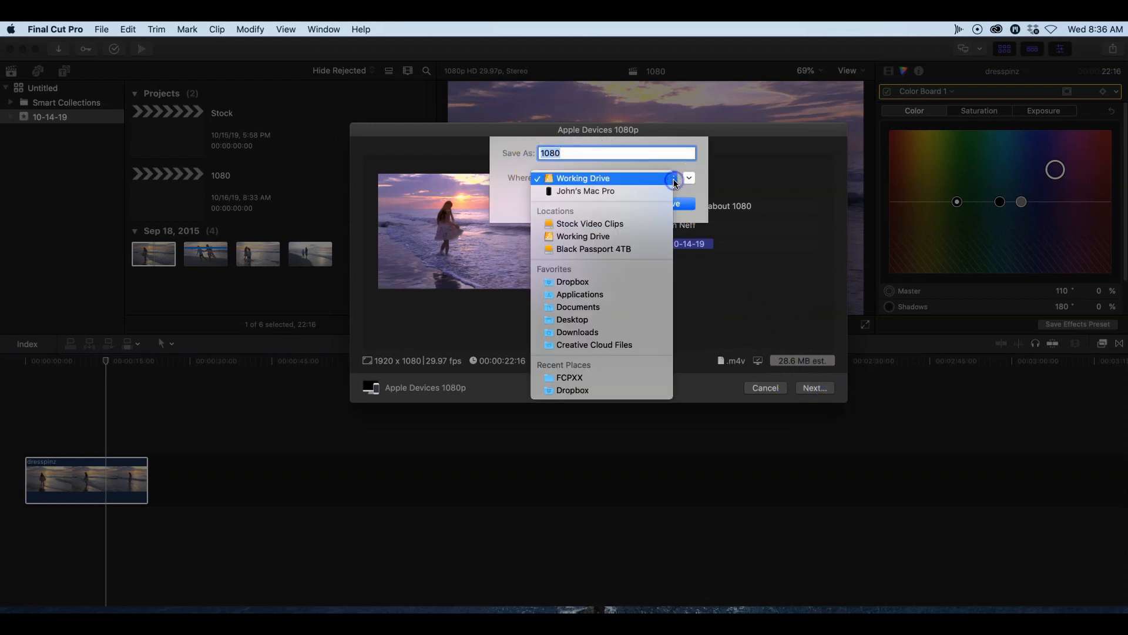
left_click(606, 319)
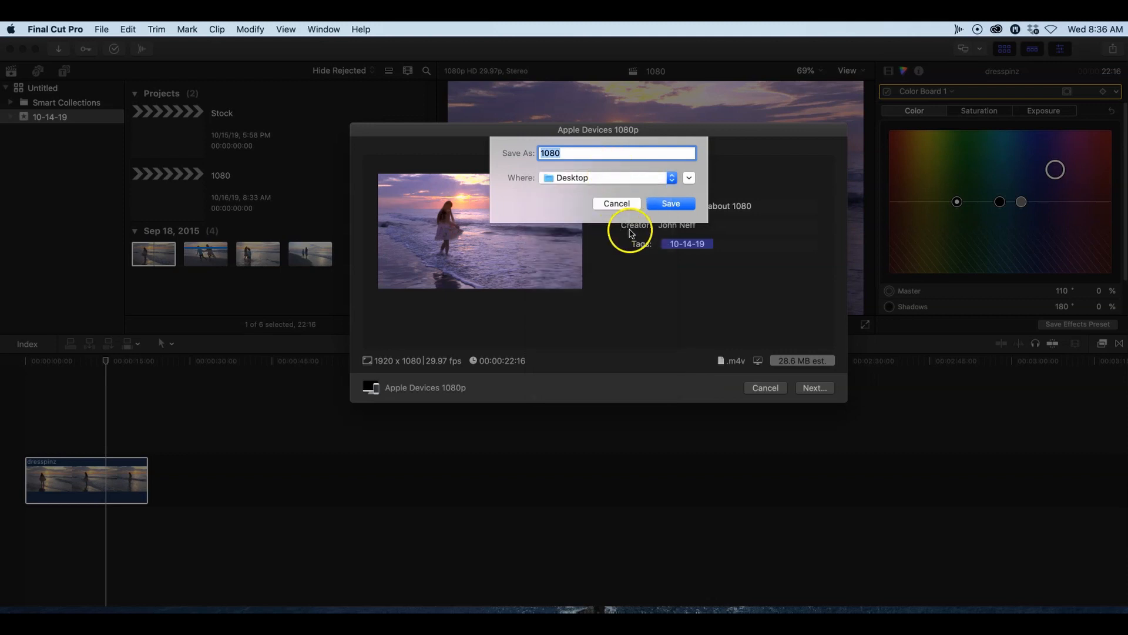
left_click(676, 203)
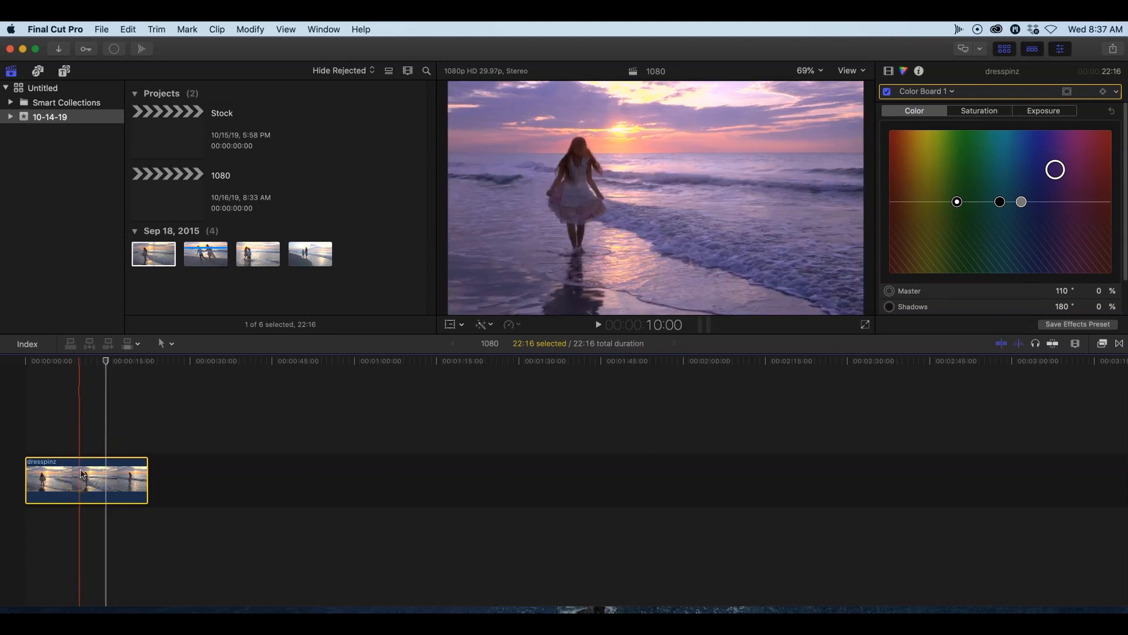
- Replace the dresspinz clip in the timeline with a 17:06 range of the kidfunruntz clip
key("Delete")
left_click(207, 255)
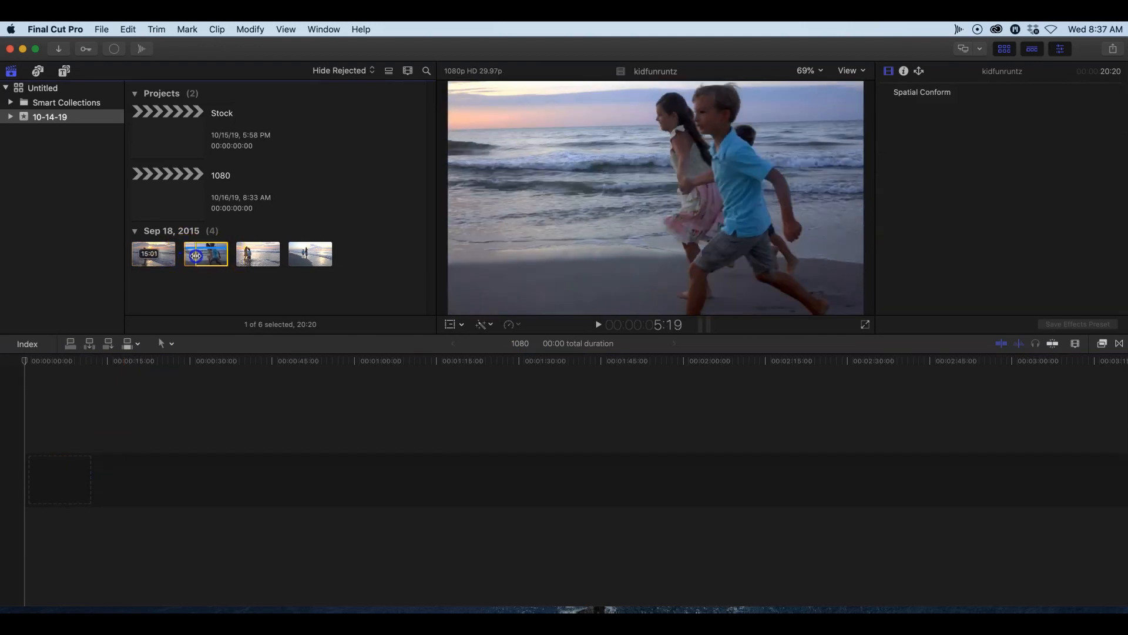
left_click_drag(183, 259, 215, 254)
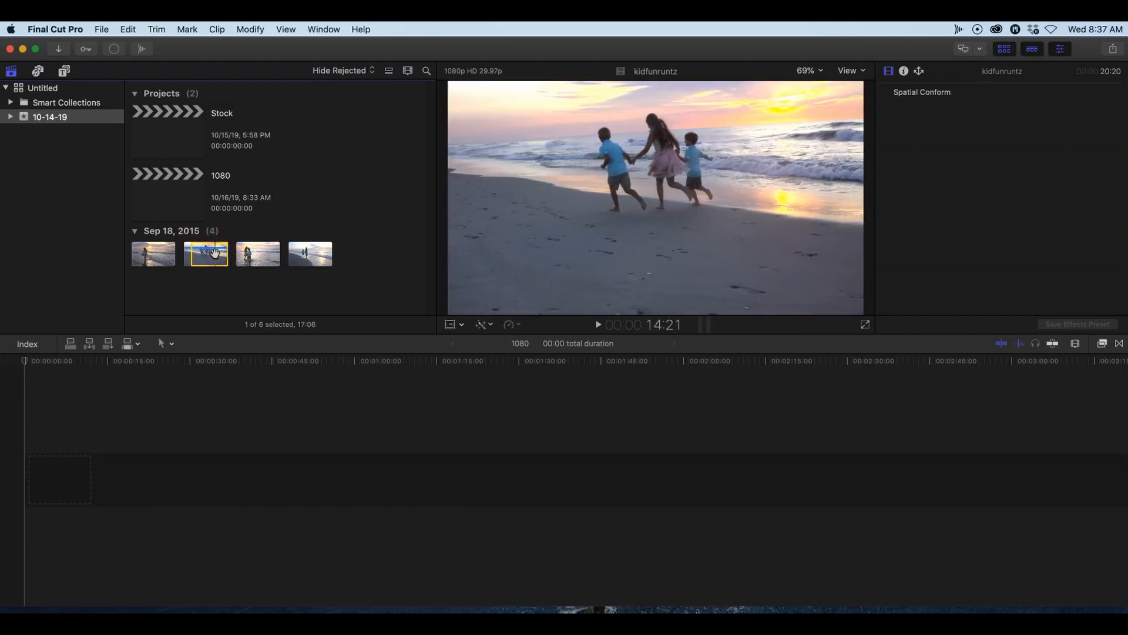
key("e")
left_click(47, 517)
- Show the Color Inspector for the kidfunruntz clip and review the available Share destinations without exporting
left_click(68, 479)
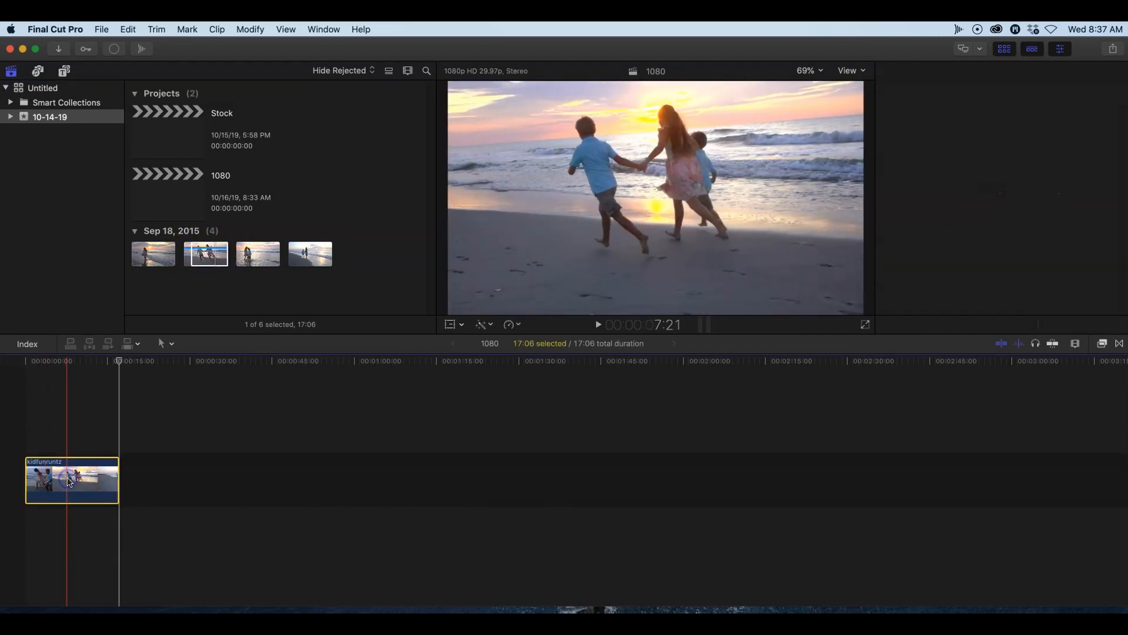
key("super+6")
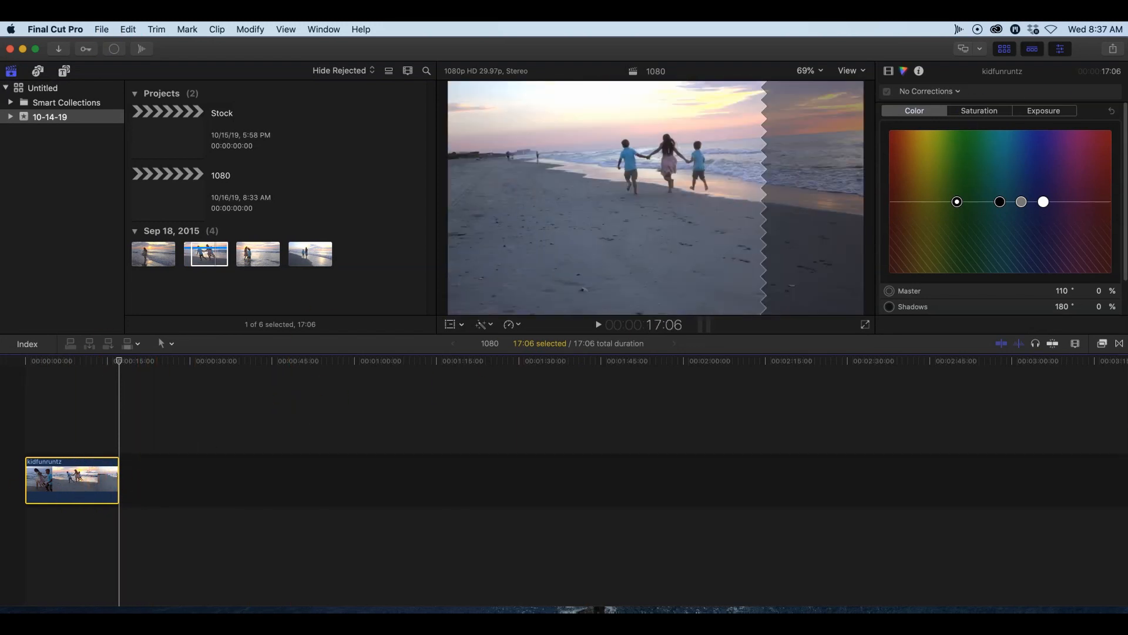
left_click(102, 29)
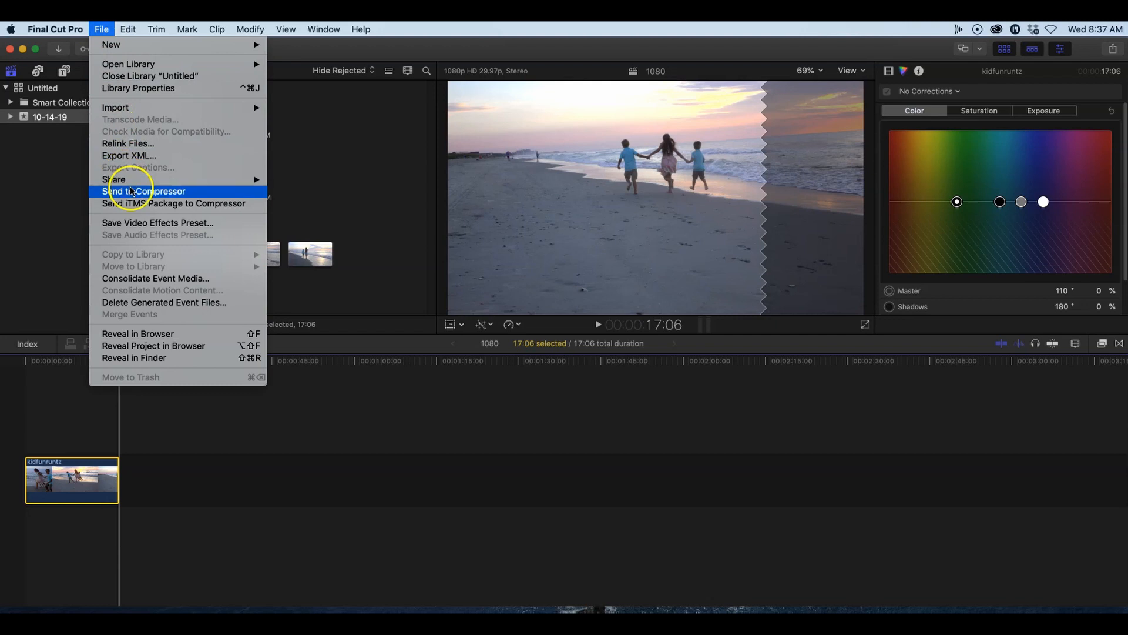
mouse_move(241, 178)
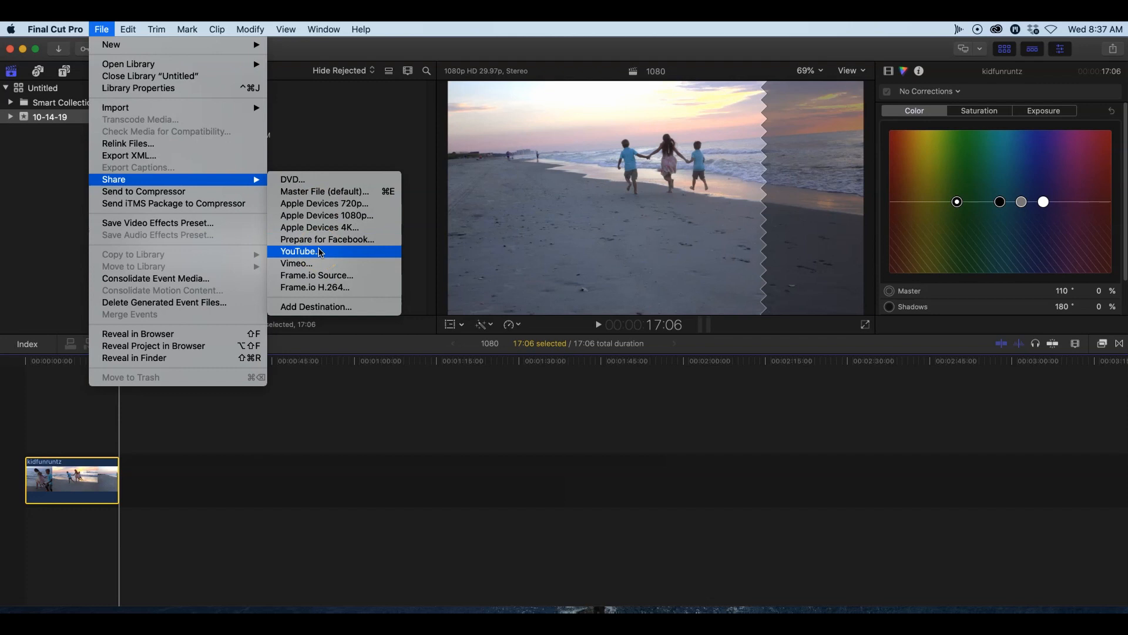
left_click(221, 196)
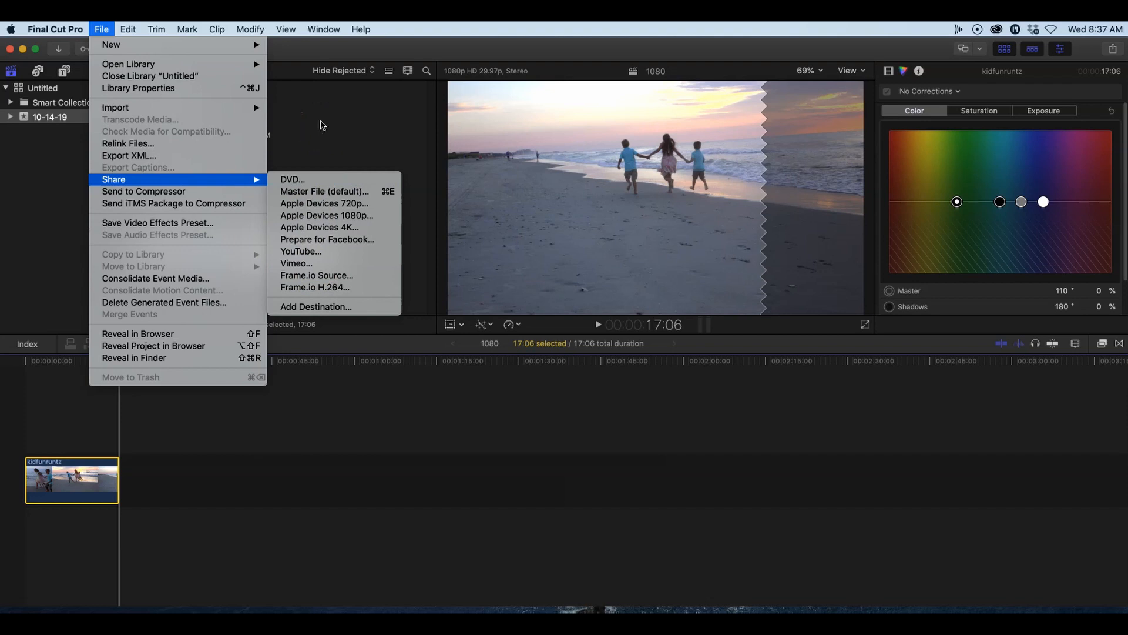
left_click(322, 124)
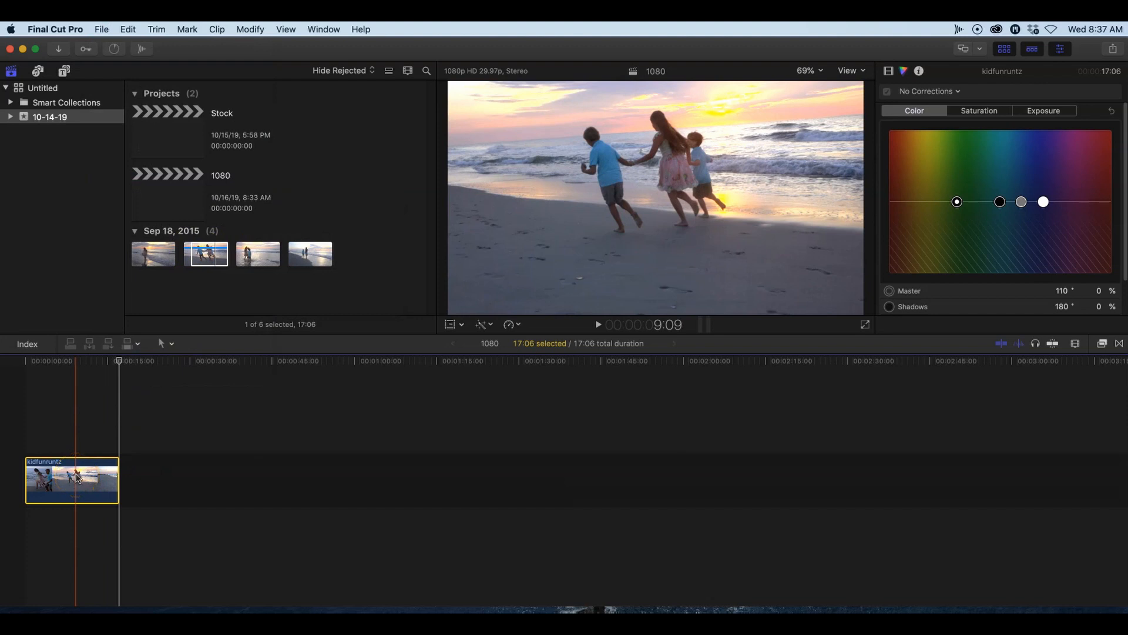
- Delete the kidfunruntz clip from the 1080 timeline and clear the browser selection
left_click(78, 478)
key("Delete")
left_click(269, 254)
left_click(338, 160)
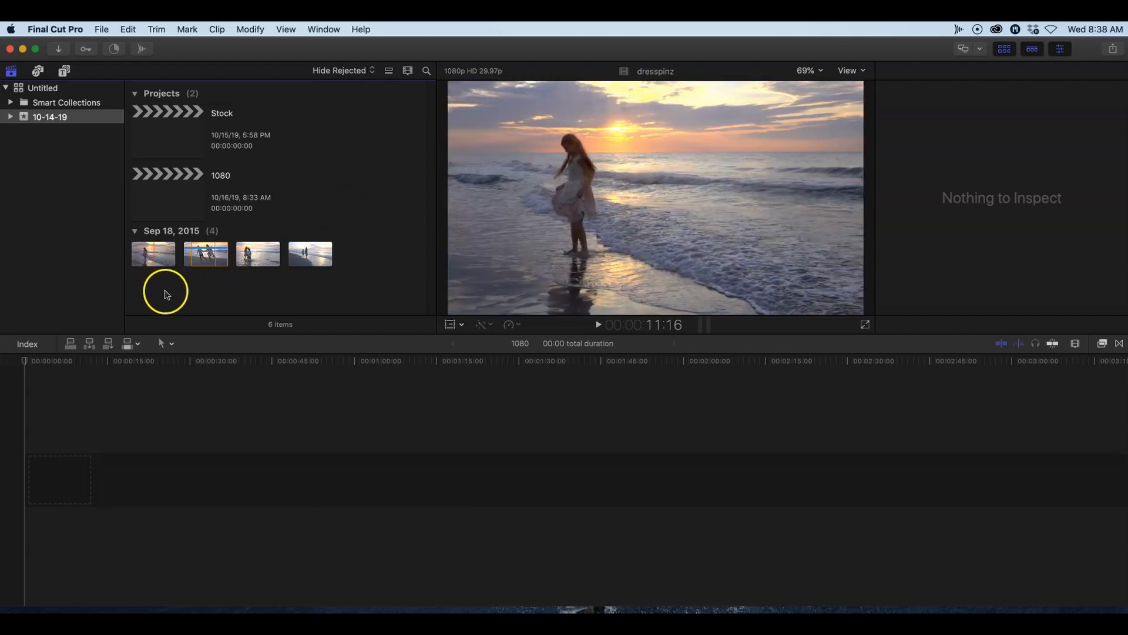
- Check the status of the background tasks and close their window
left_click(116, 49)
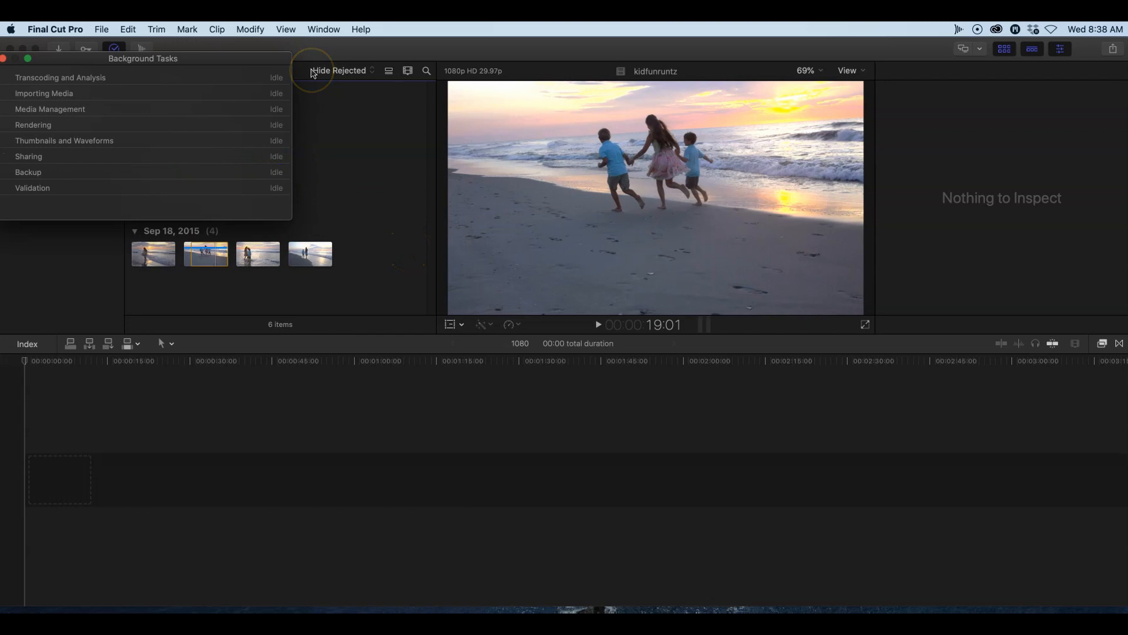
left_click(5, 59)
- Open the Stock project and append the dresspinz, kidfunruntz, rosieaz and mdsonwaliz clips to its timeline in that order
double_click(324, 164)
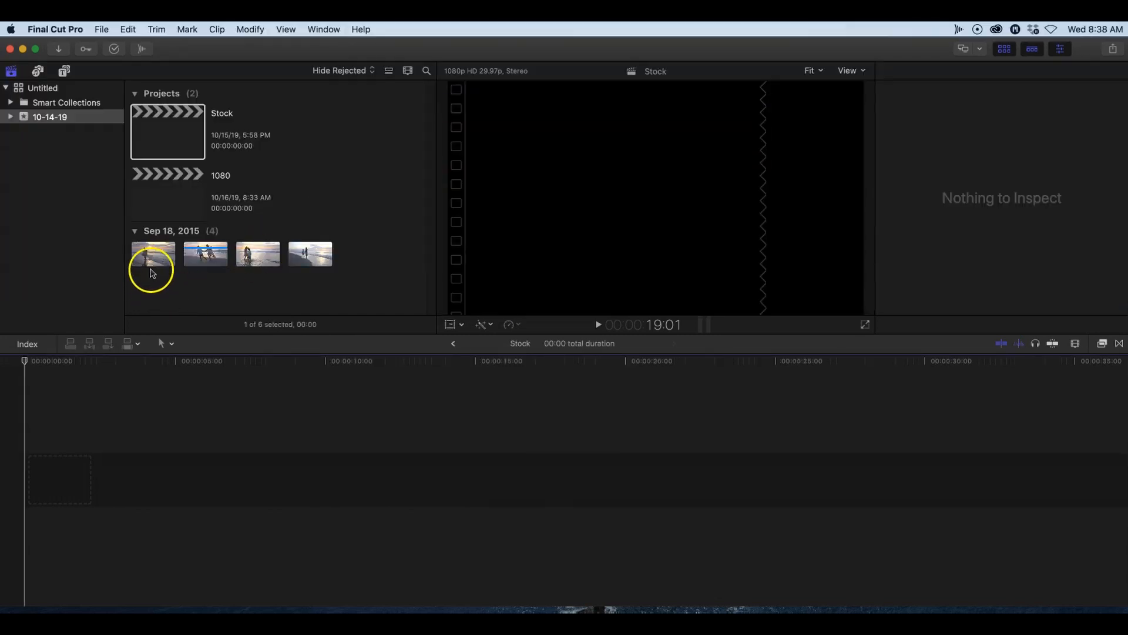
left_click(152, 260)
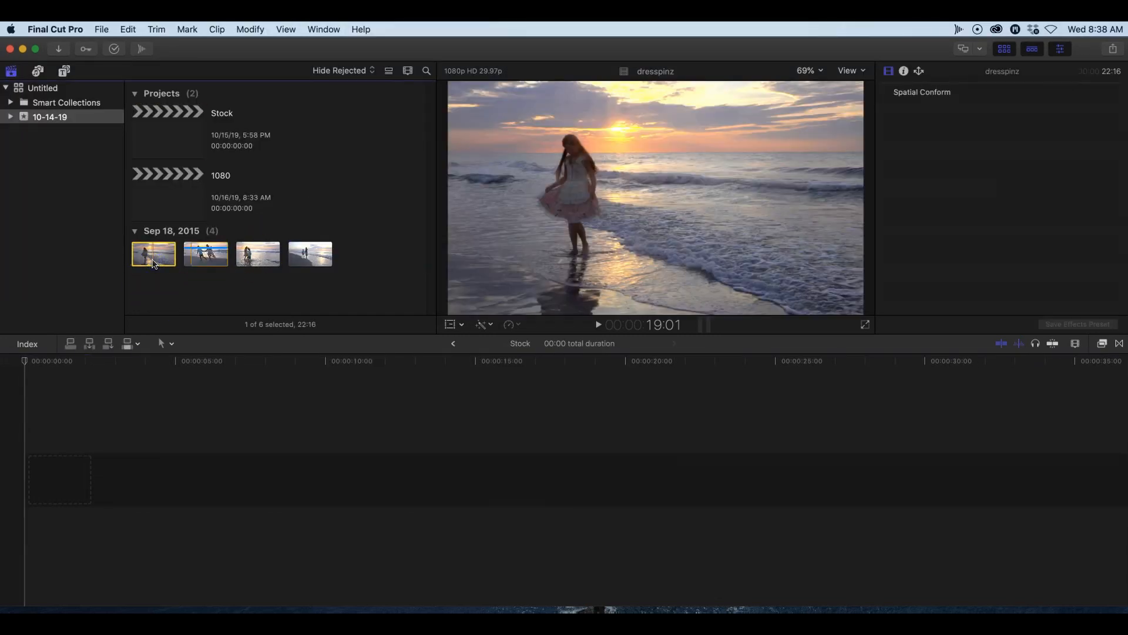
left_click(154, 263)
key("e")
left_click(206, 261)
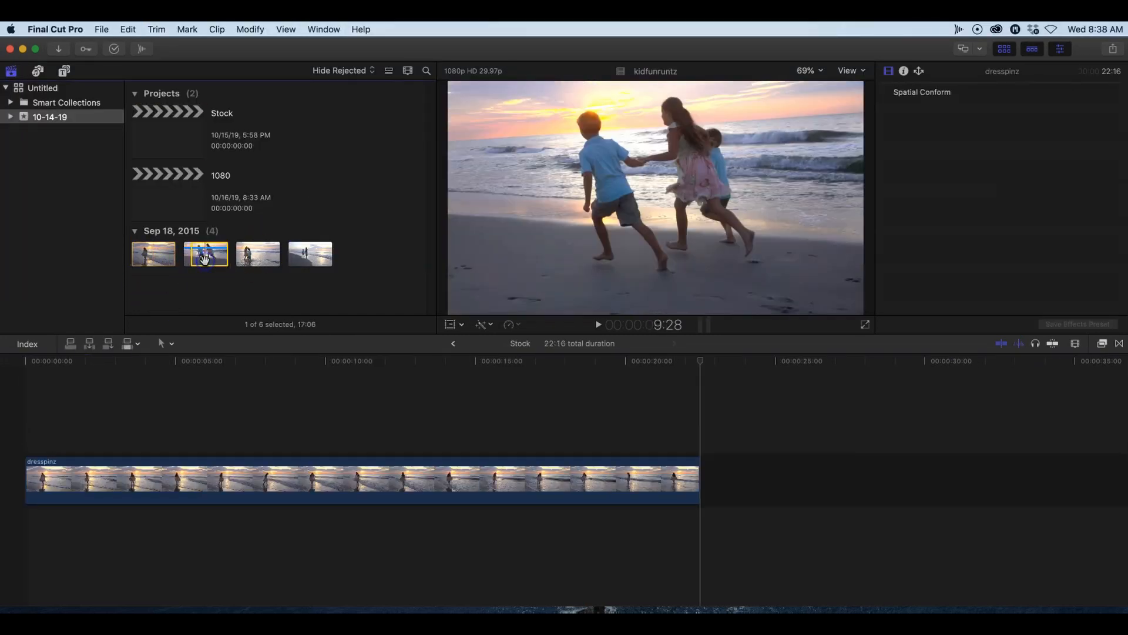
key("e")
left_click(264, 259)
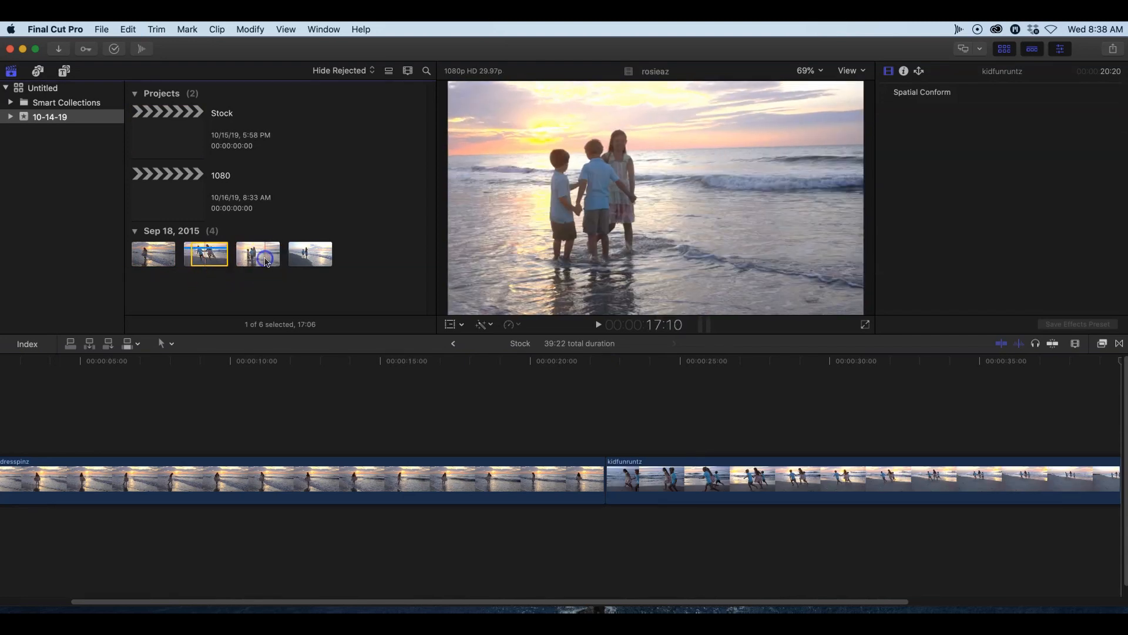
key("e")
left_click(312, 257)
key("e")
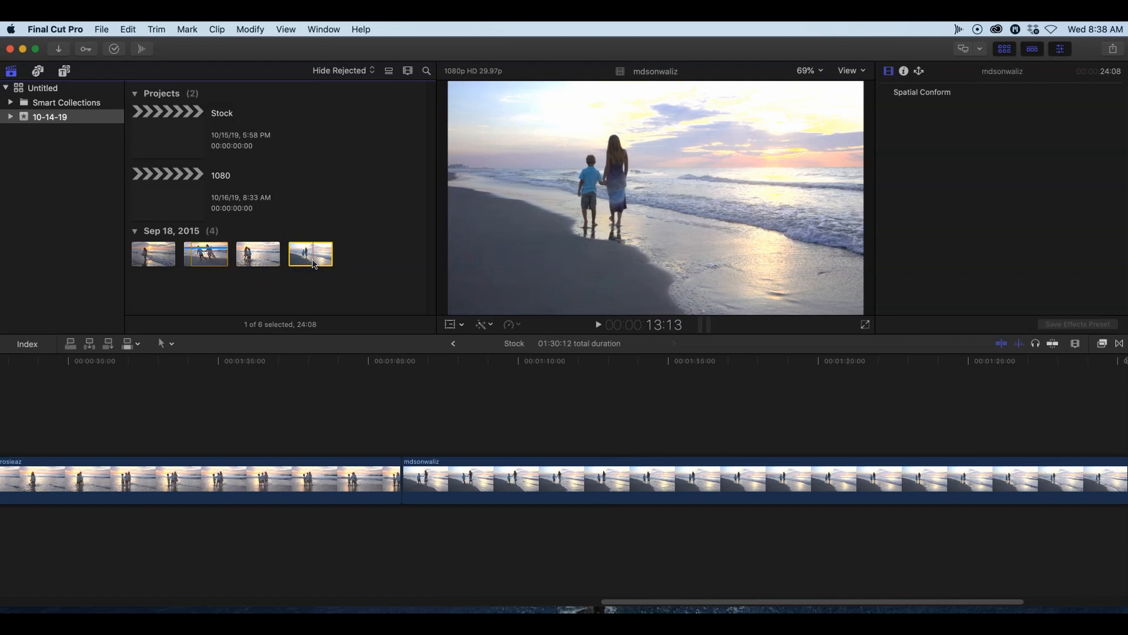
- Move the playhead to 1:08:20 in the mdsonwaliz clip and show its Color Inspector with the whole timeline fitted
key("shift+z")
left_click(479, 512)
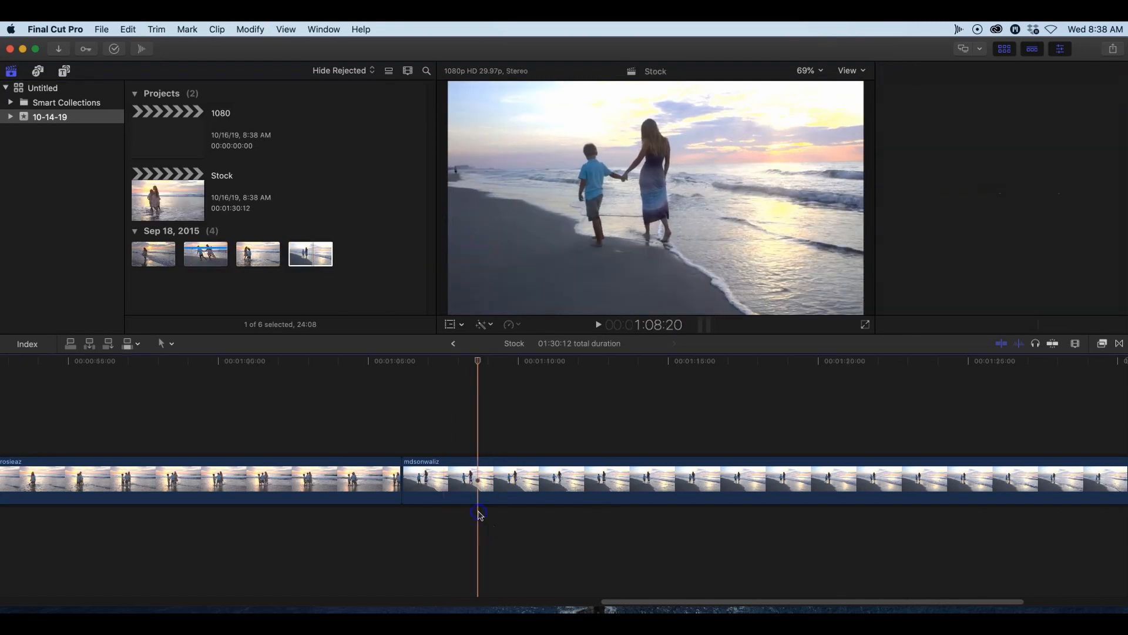
key("super+6")
key("shift+z")
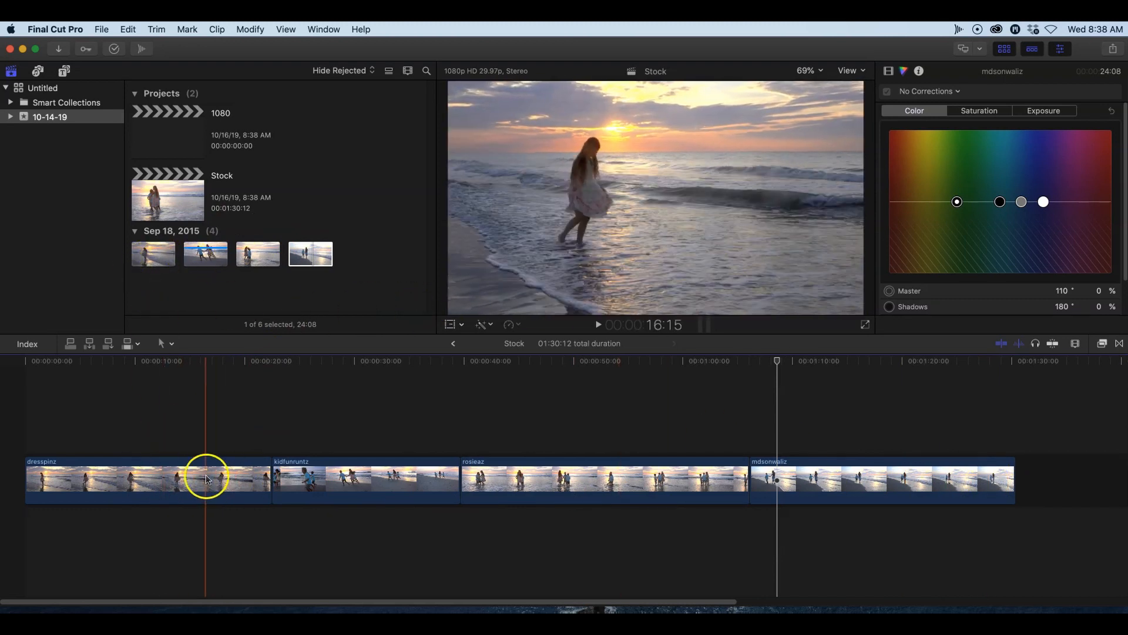
left_click(167, 344)
left_click(137, 345)
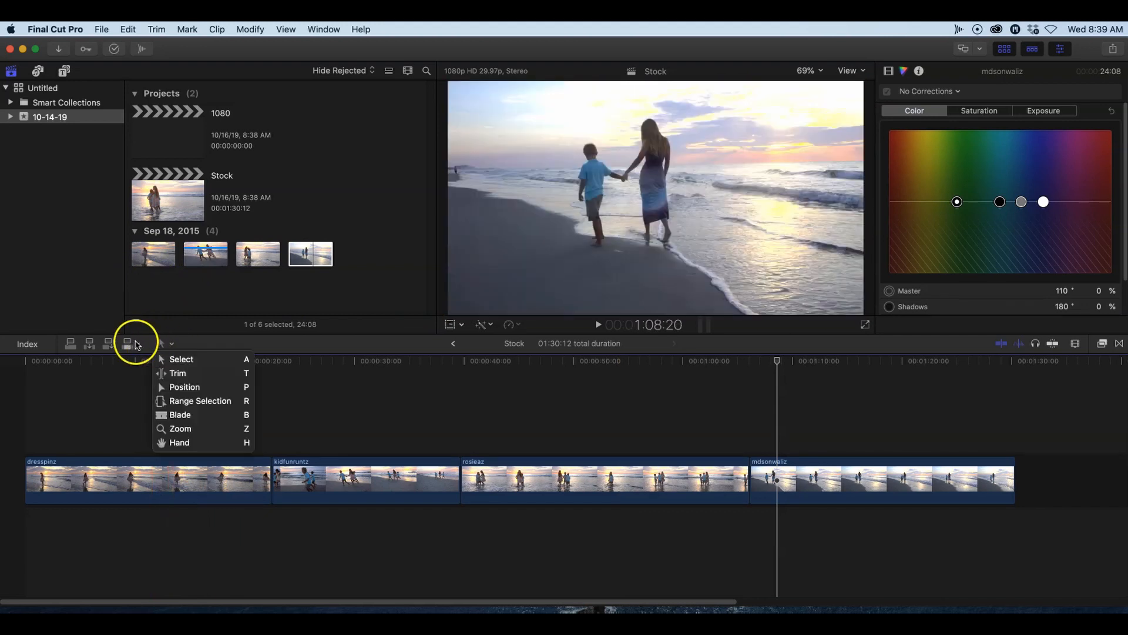
left_click(137, 344)
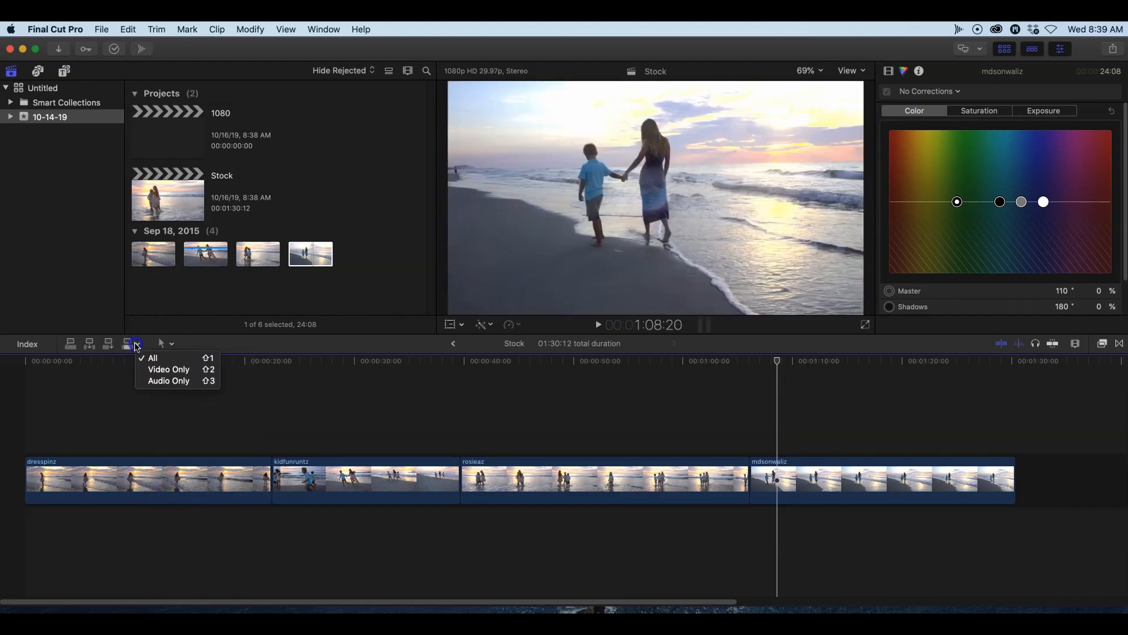
left_click(158, 369)
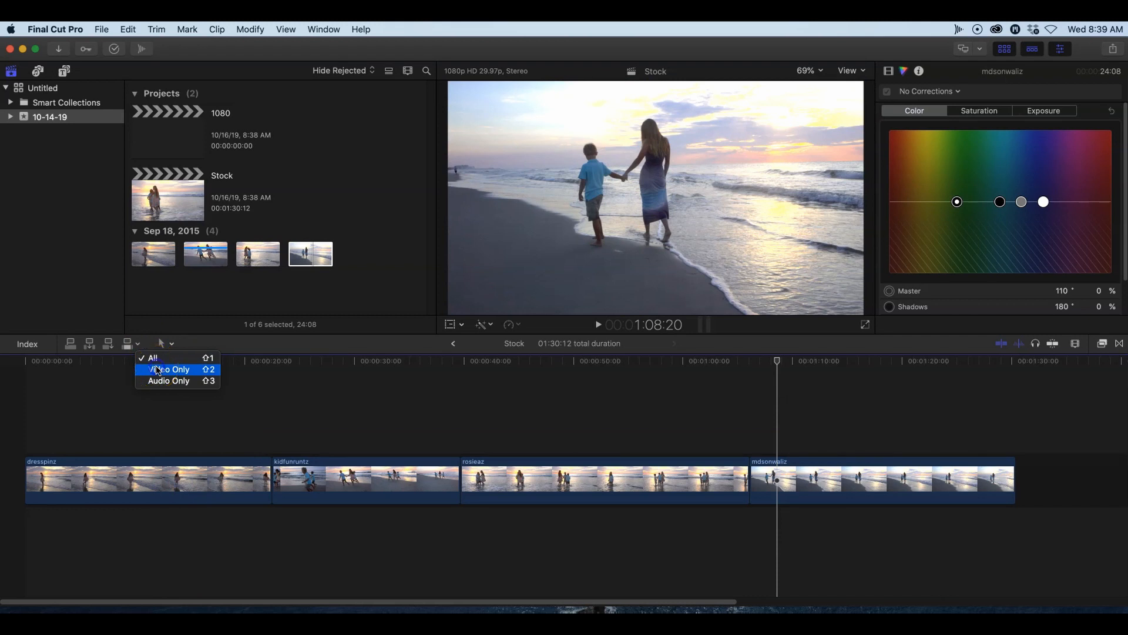
left_click(138, 345)
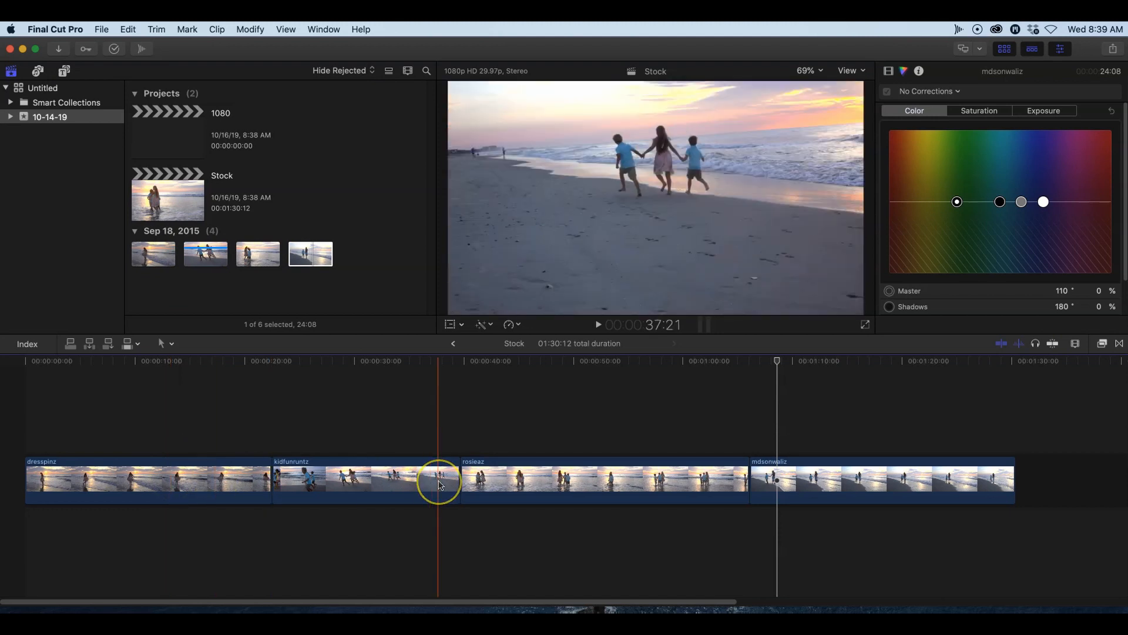
- Show the Video Inspector and enable Stabilization for the rosieaz clip in the timeline
left_click(138, 470)
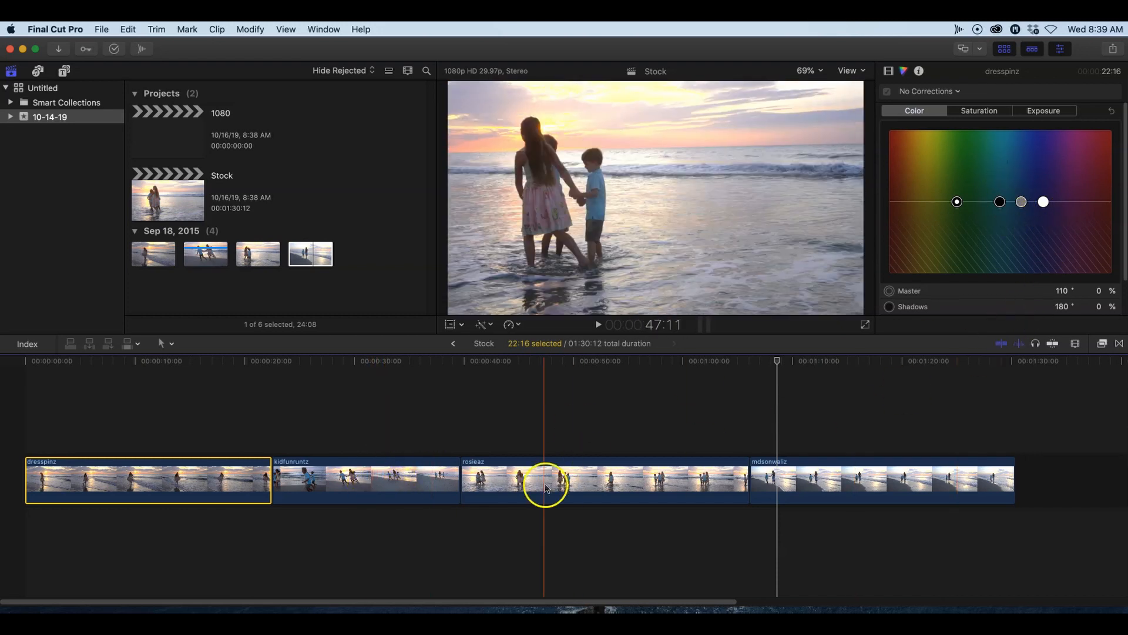
left_click(889, 70)
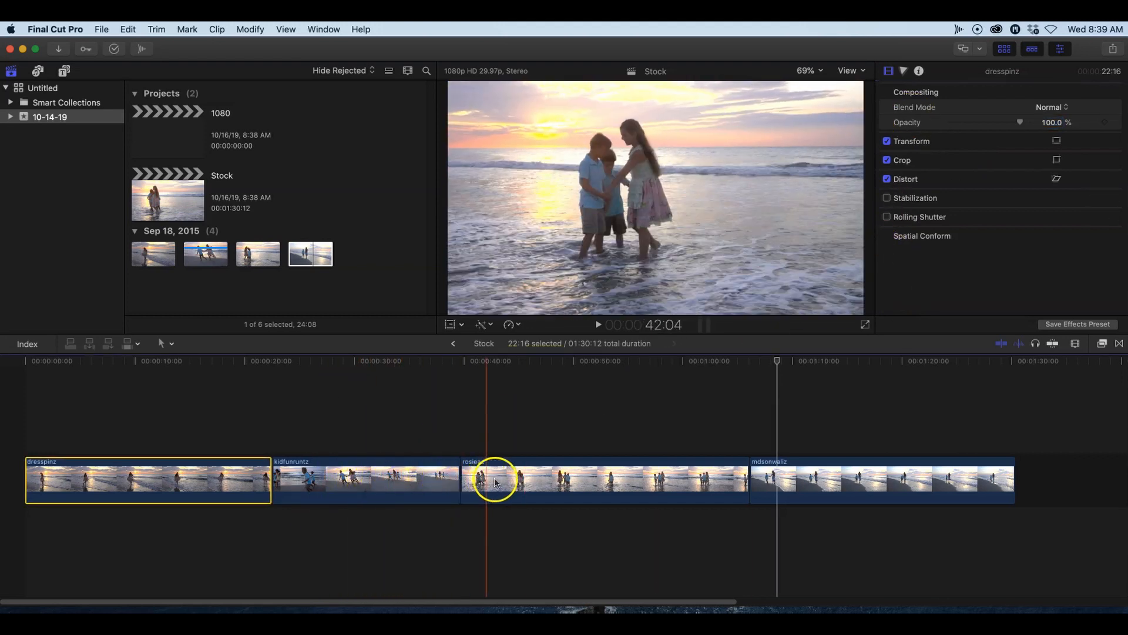
left_click(569, 472)
left_click(887, 198)
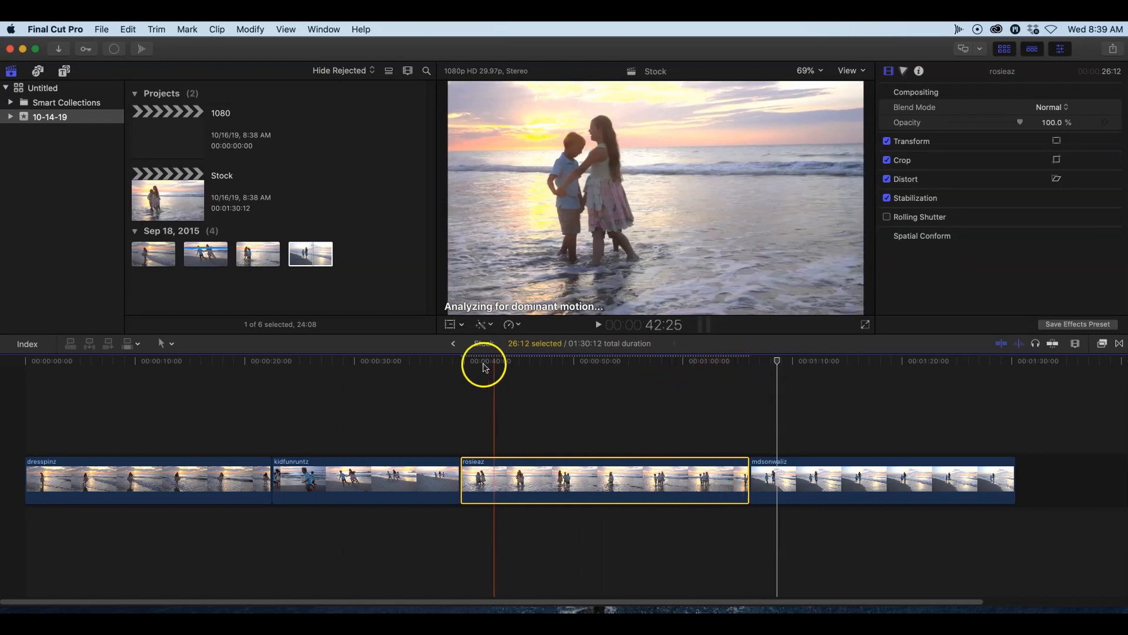
- Move the playhead to 19:14 in the dresspinz clip and examine the available Share destinations
left_click_drag(777, 363, 188, 364)
left_click(238, 406)
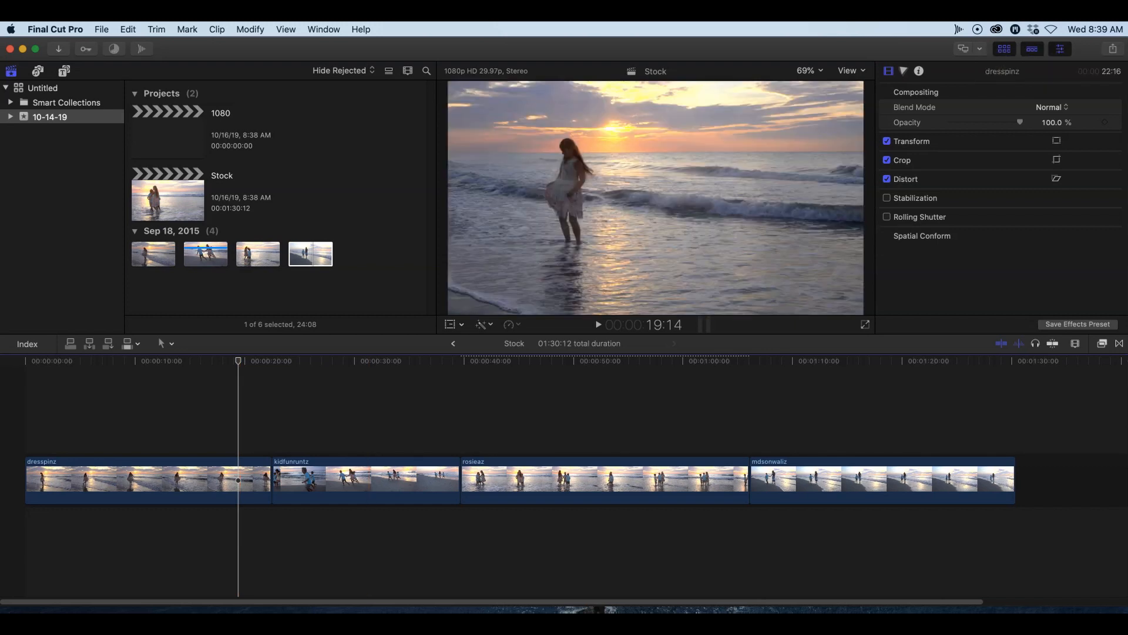
left_click(103, 30)
mouse_move(117, 179)
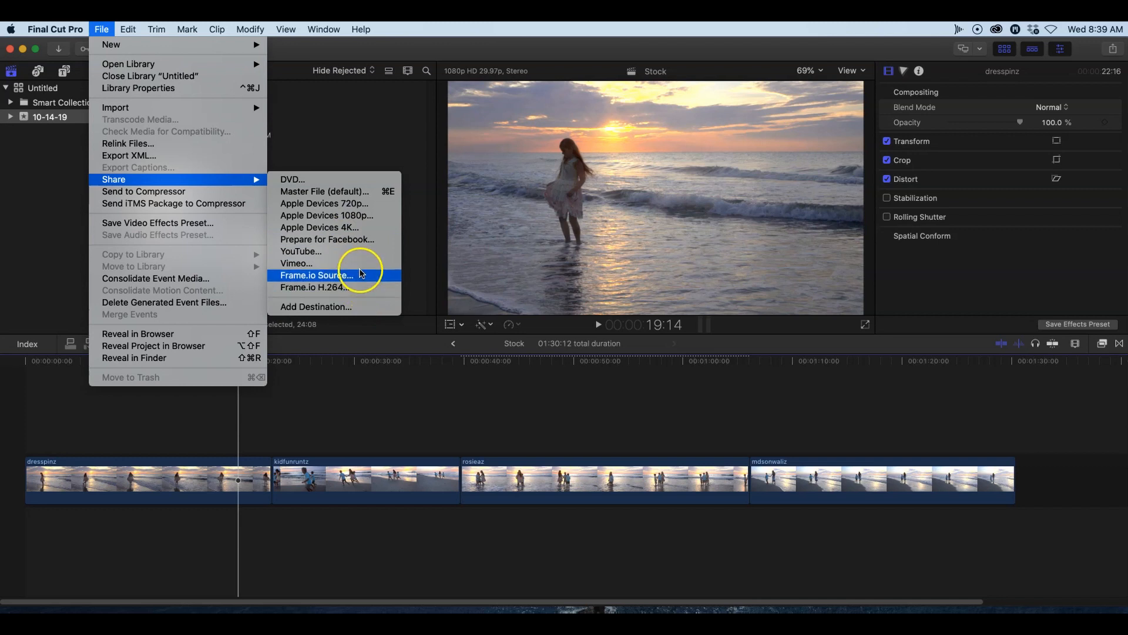
left_click(360, 51)
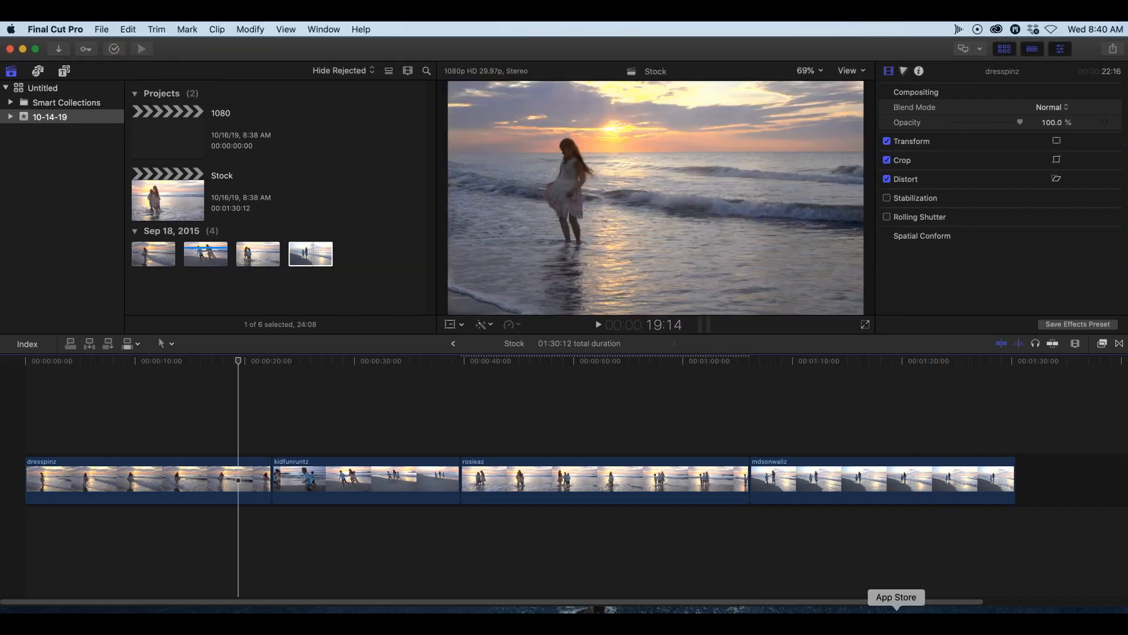
- Switch to the App Store, search for "frameio", look at the Frame.io listing and close the store window
left_click(896, 616)
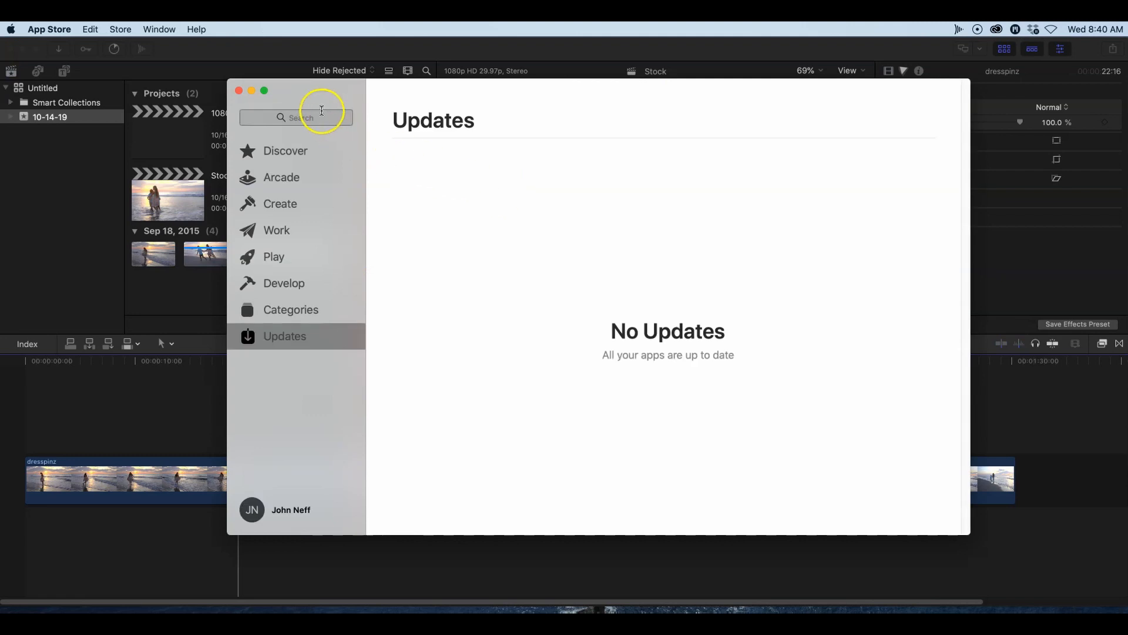
left_click(306, 118)
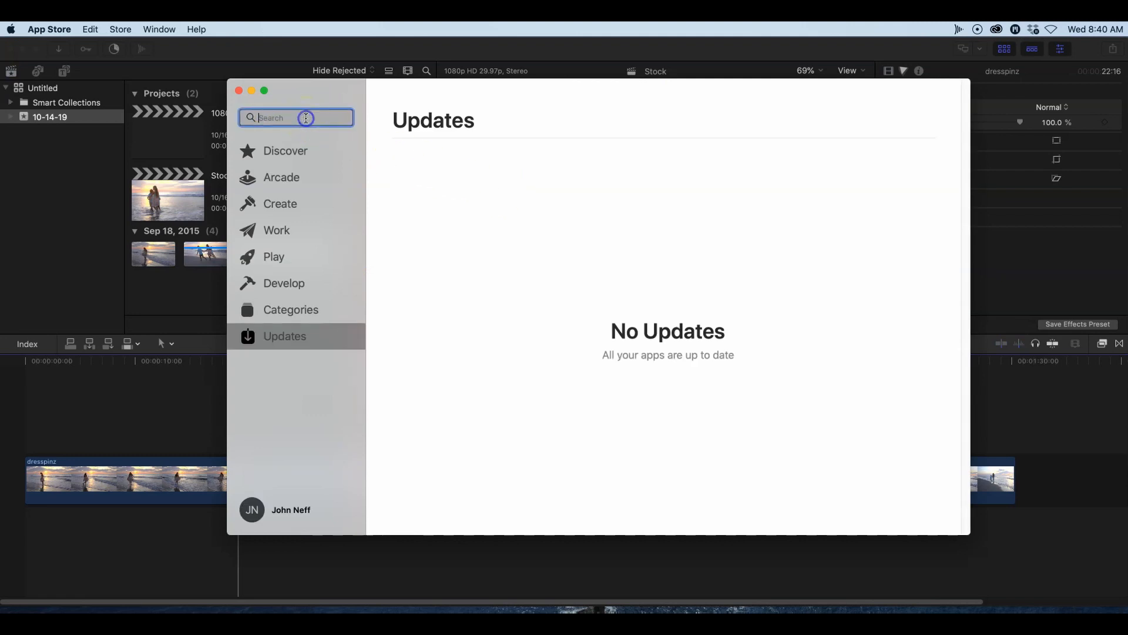
type("f")
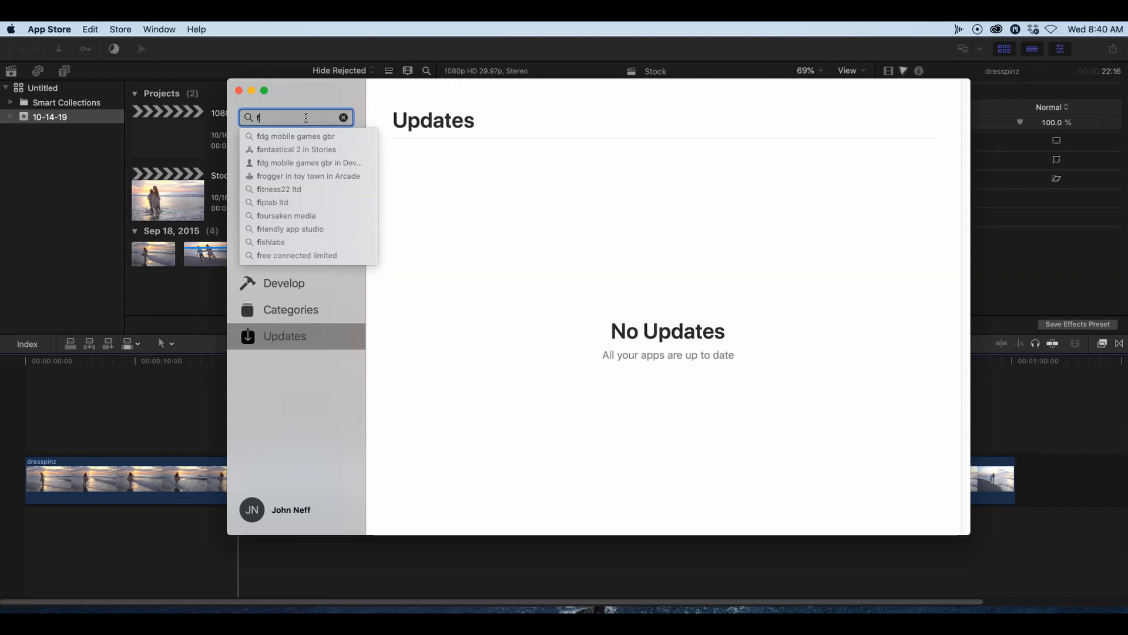
type("ramio")
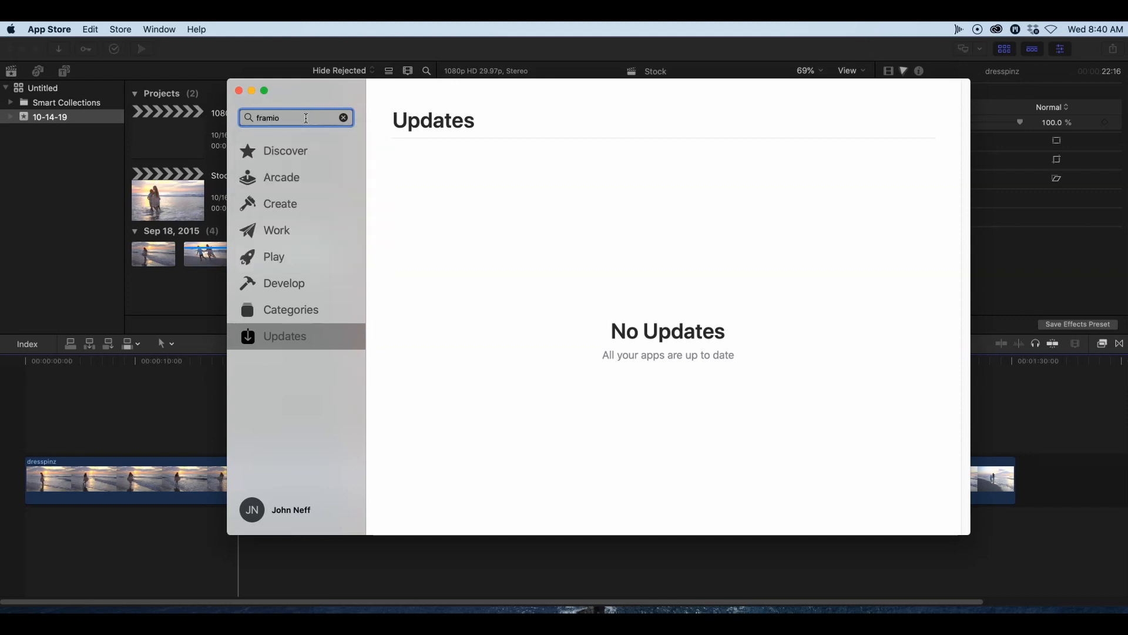
key("BackSpace")
key("BackSpace")
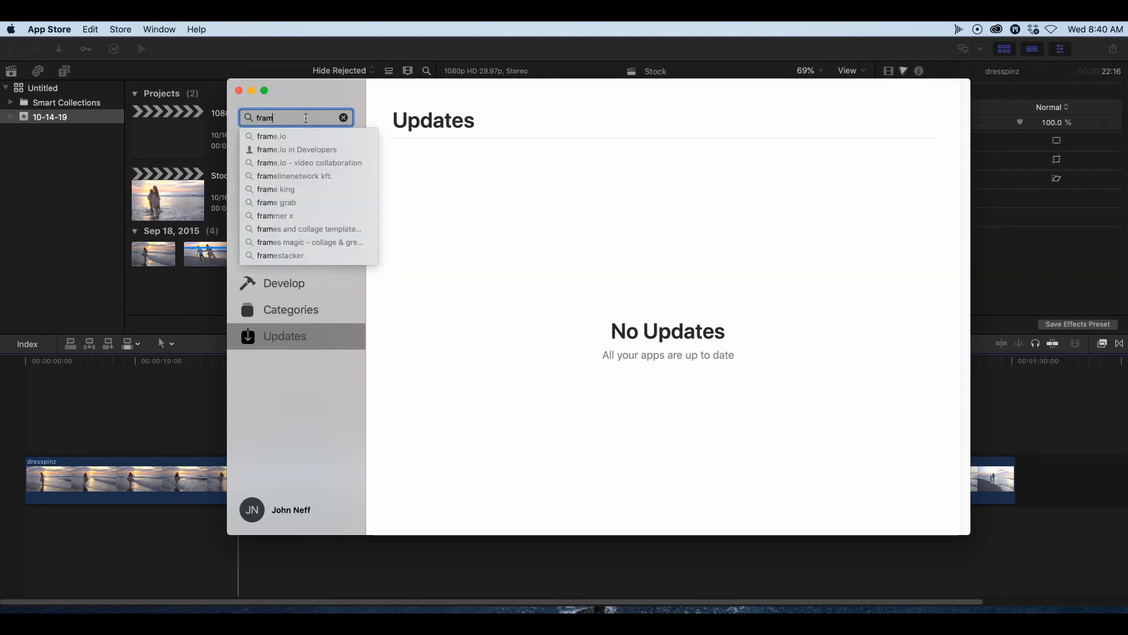
type("eio")
key("Return")
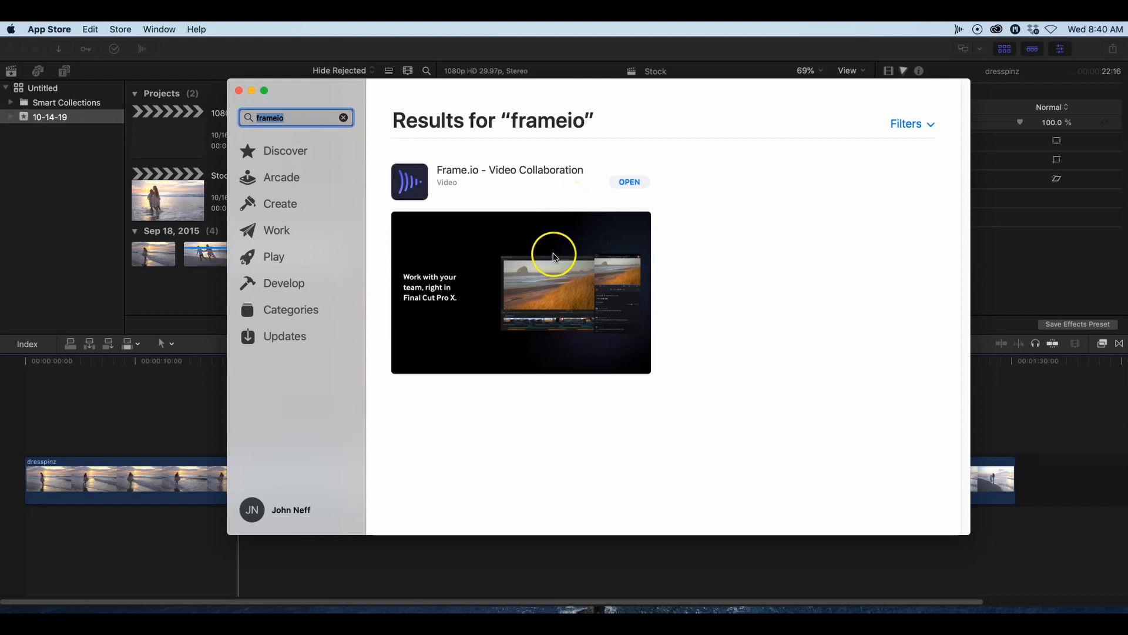
left_click(239, 92)
left_click(239, 92)
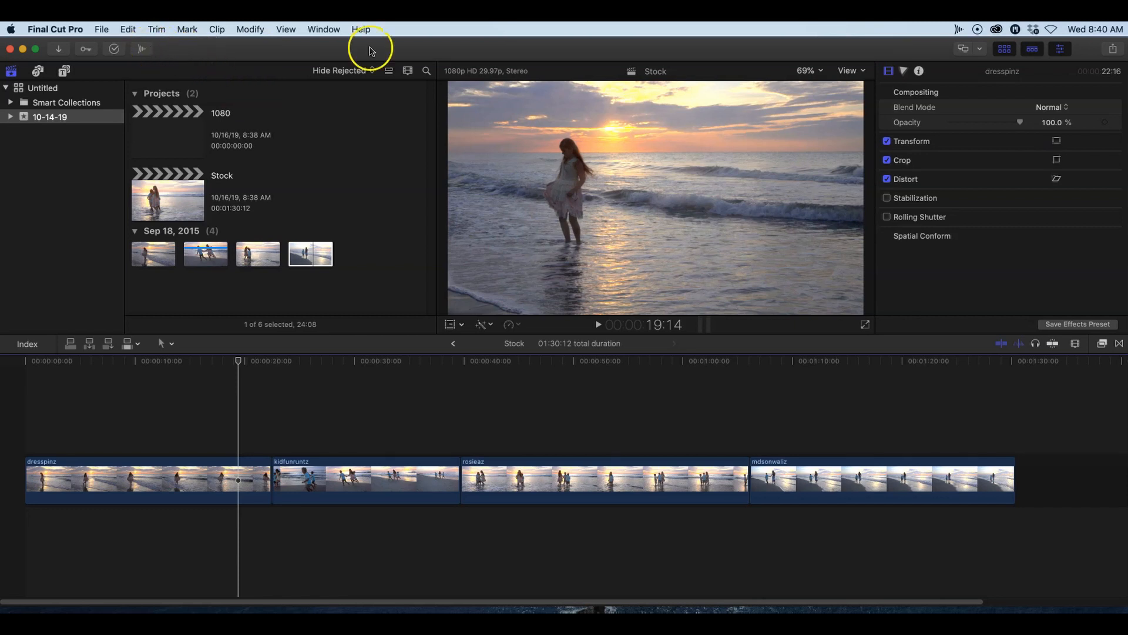
- Open the Frame.io extension window, look over its projects and close it
left_click(142, 49)
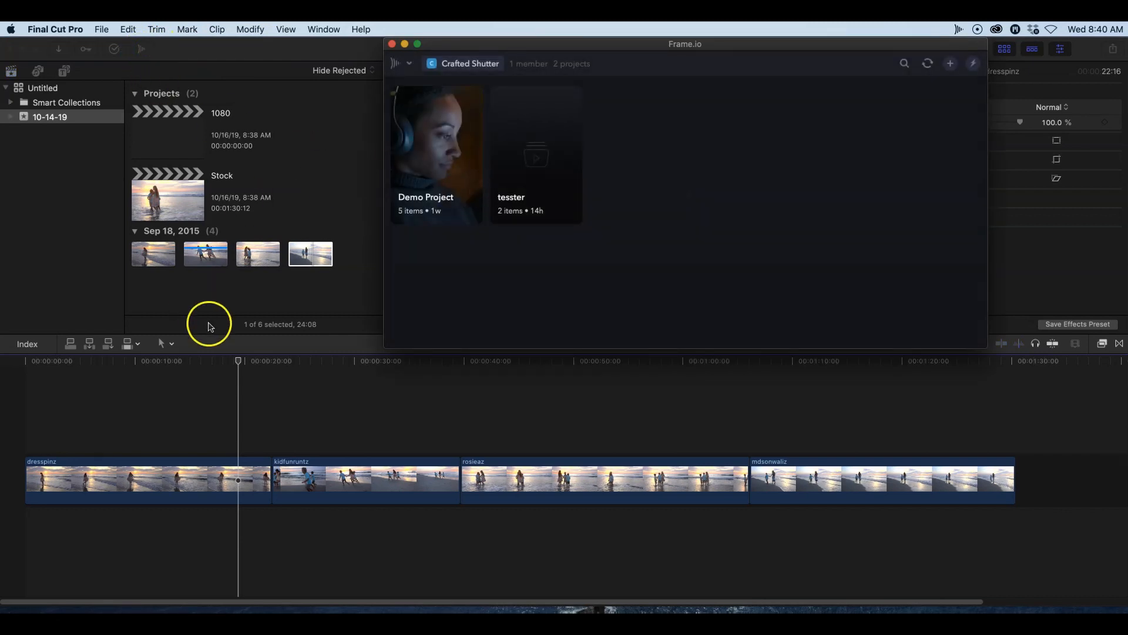
left_click(205, 350)
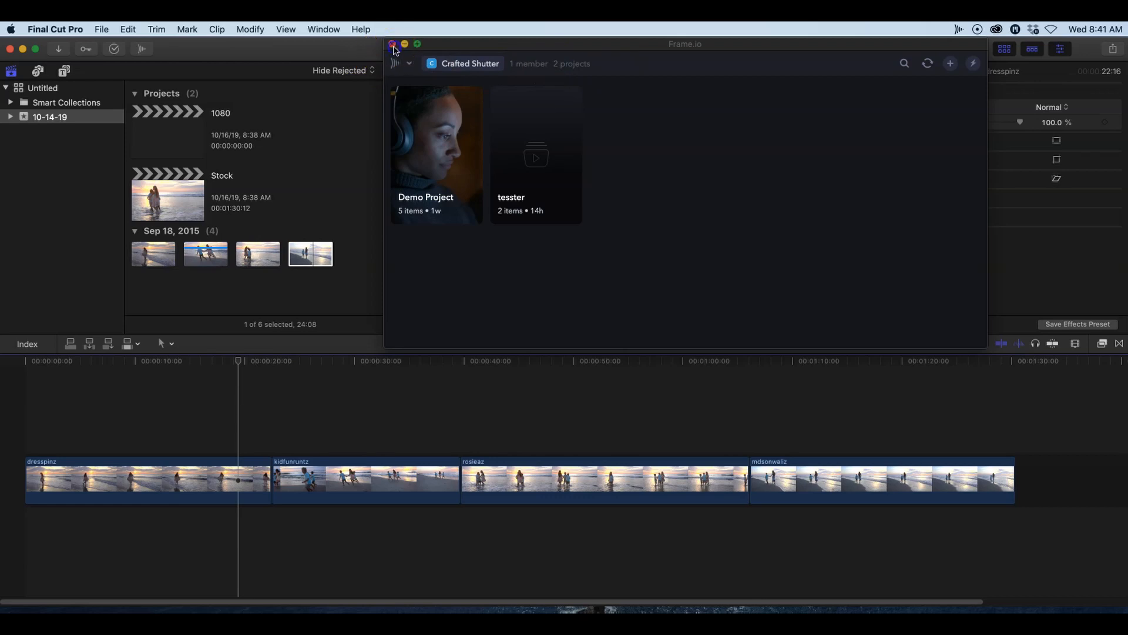
left_click(392, 45)
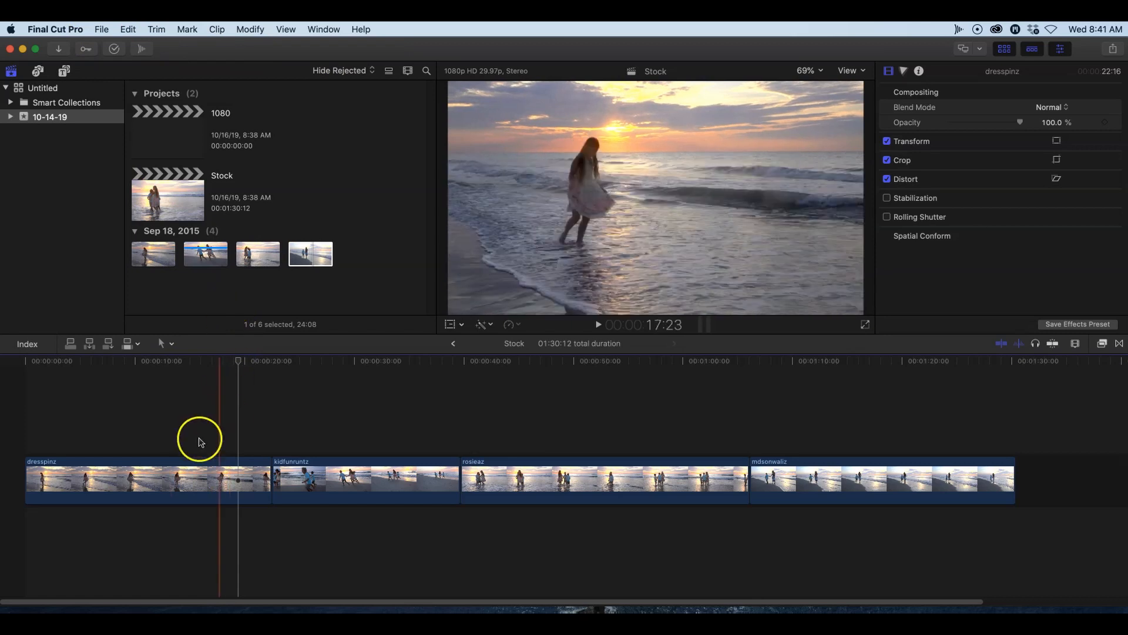
- Select the dresspinz clip and examine the Frame.io options among the Share destinations without exporting
left_click(136, 469)
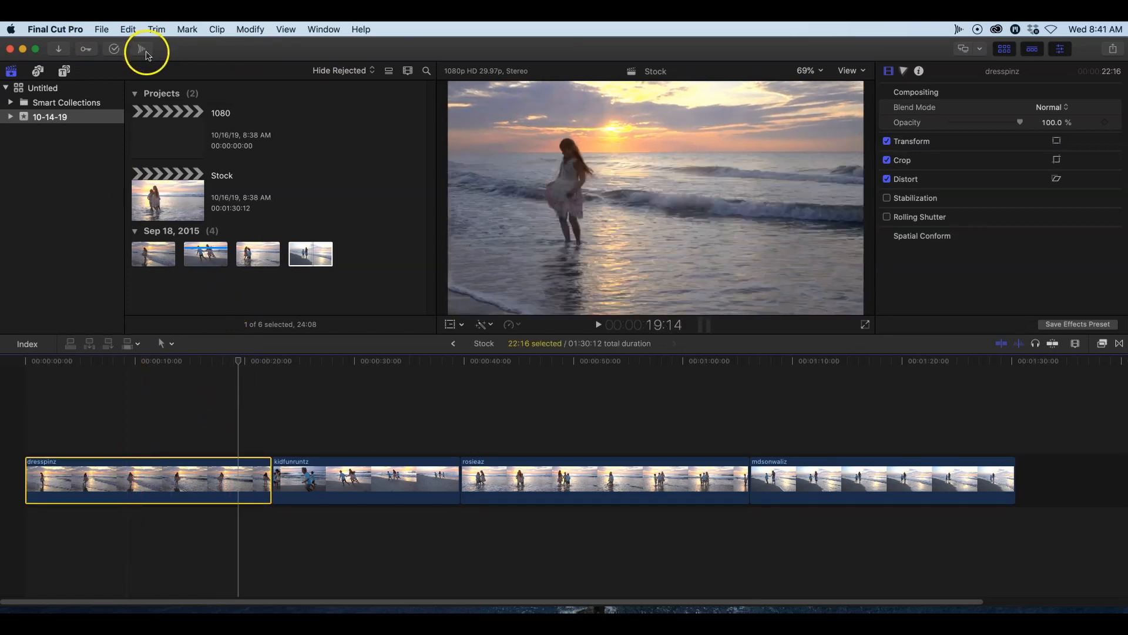
left_click(102, 29)
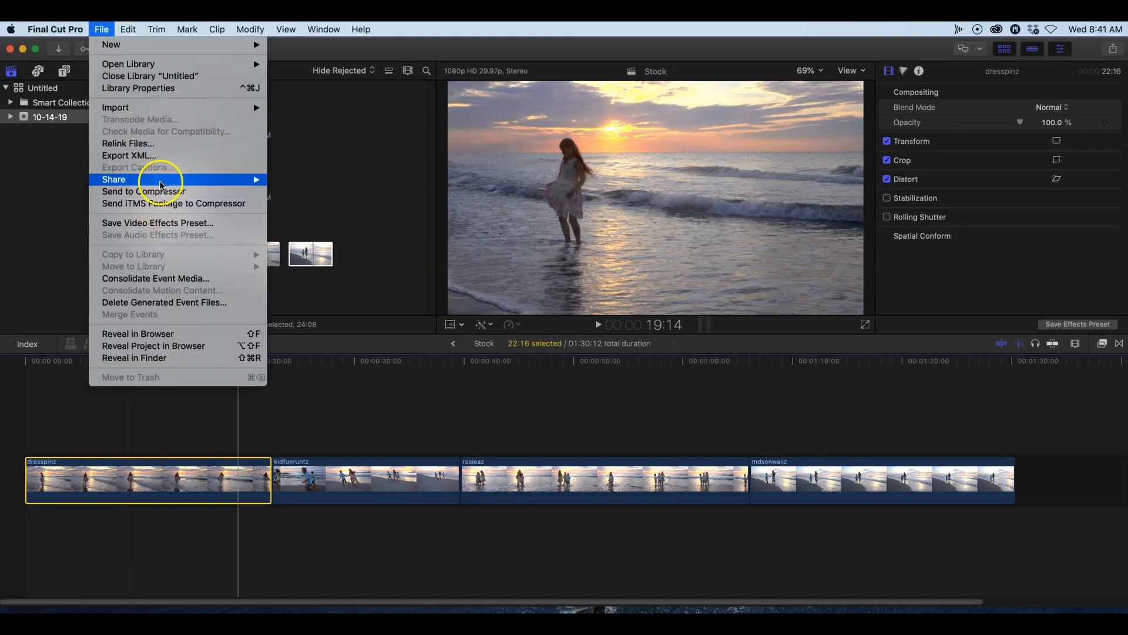
mouse_move(160, 184)
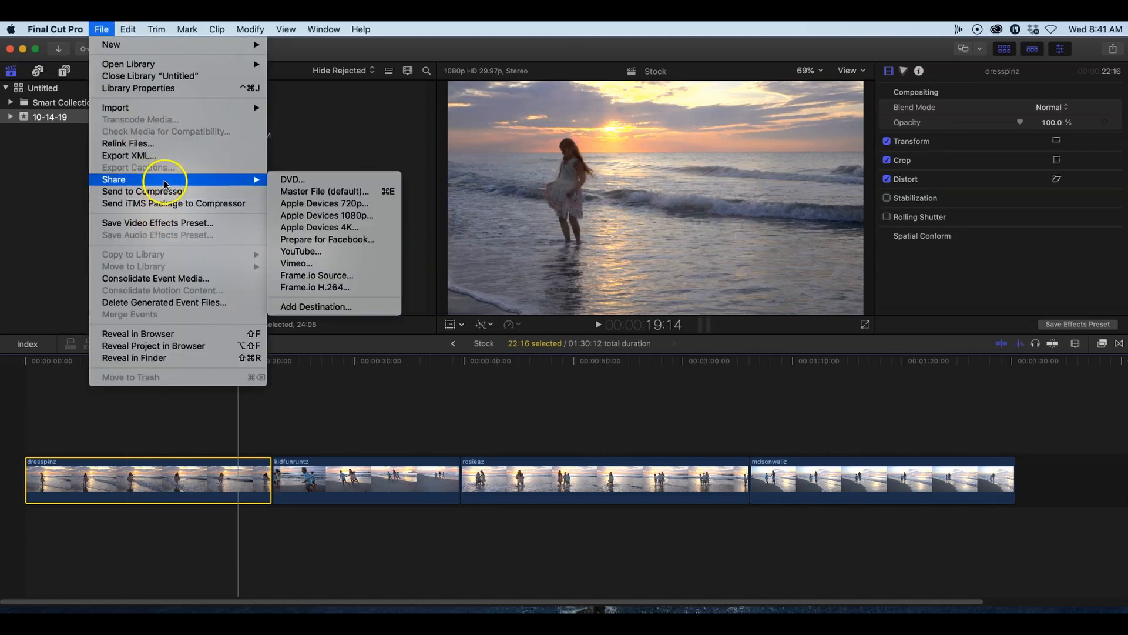
left_click(388, 279)
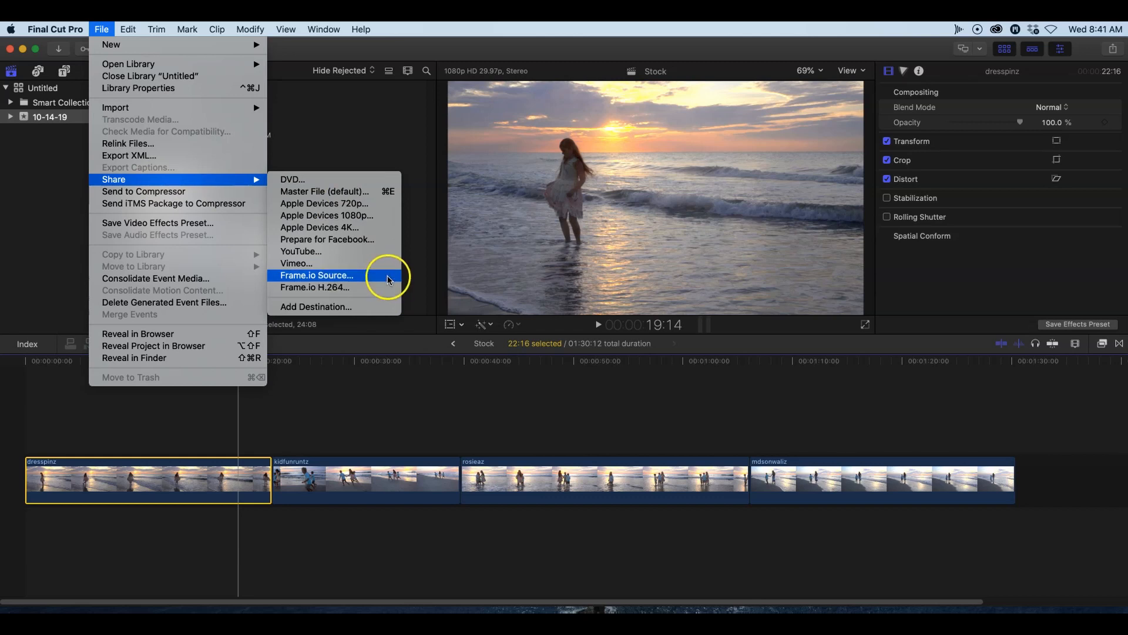
left_click(374, 395)
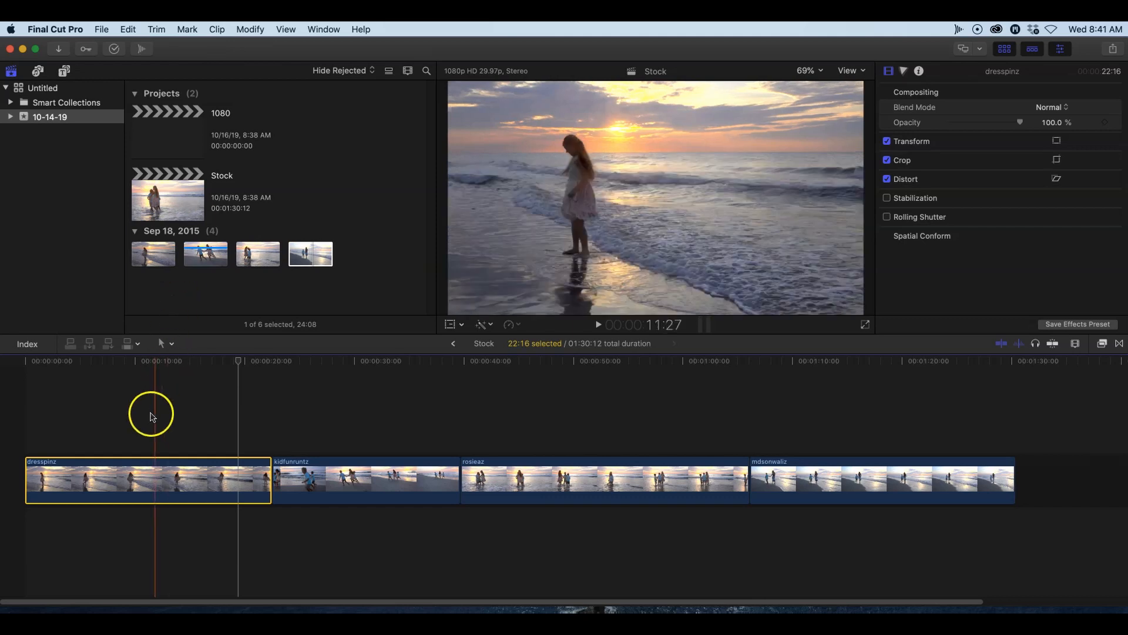
left_click_drag(243, 361, 120, 371)
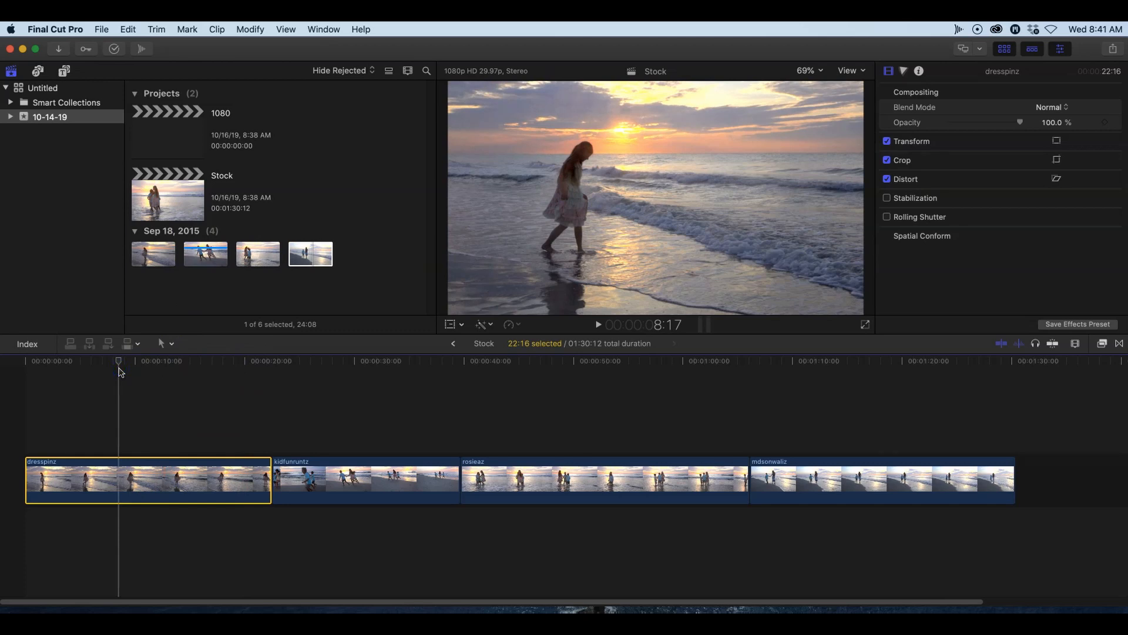
left_click(394, 493)
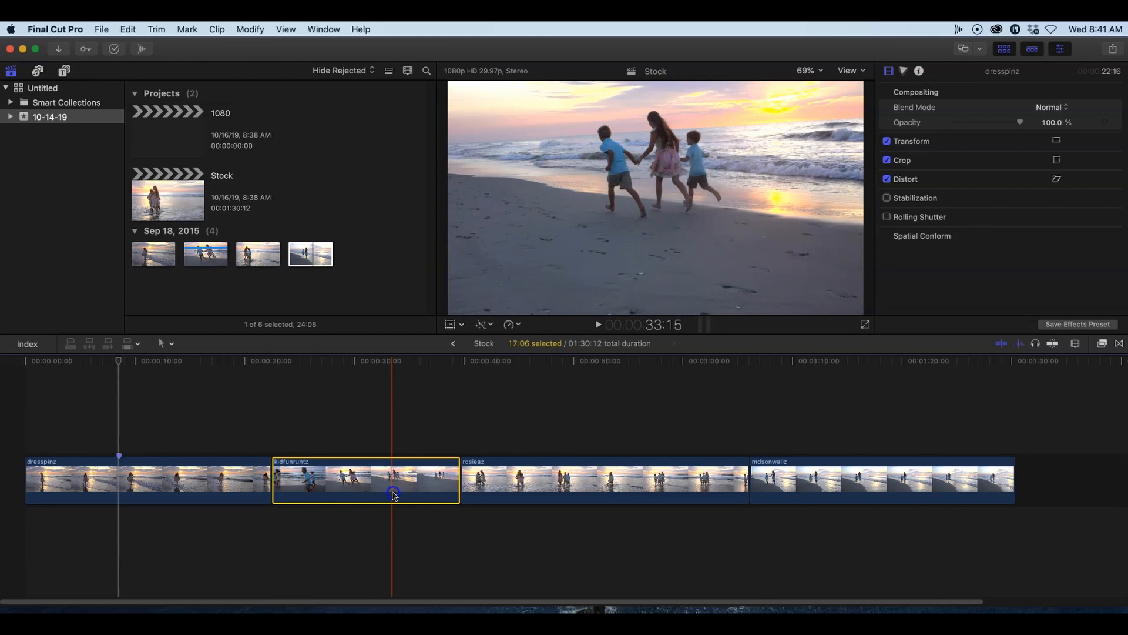
key("m")
left_click(556, 477)
key("m")
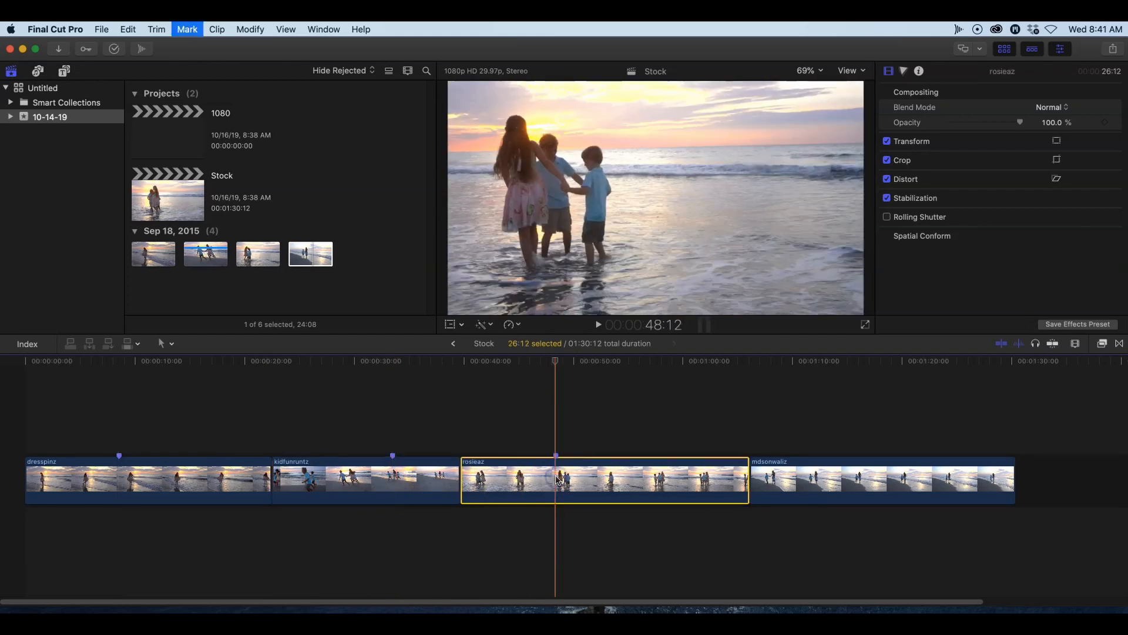
left_click(853, 489)
key("m")
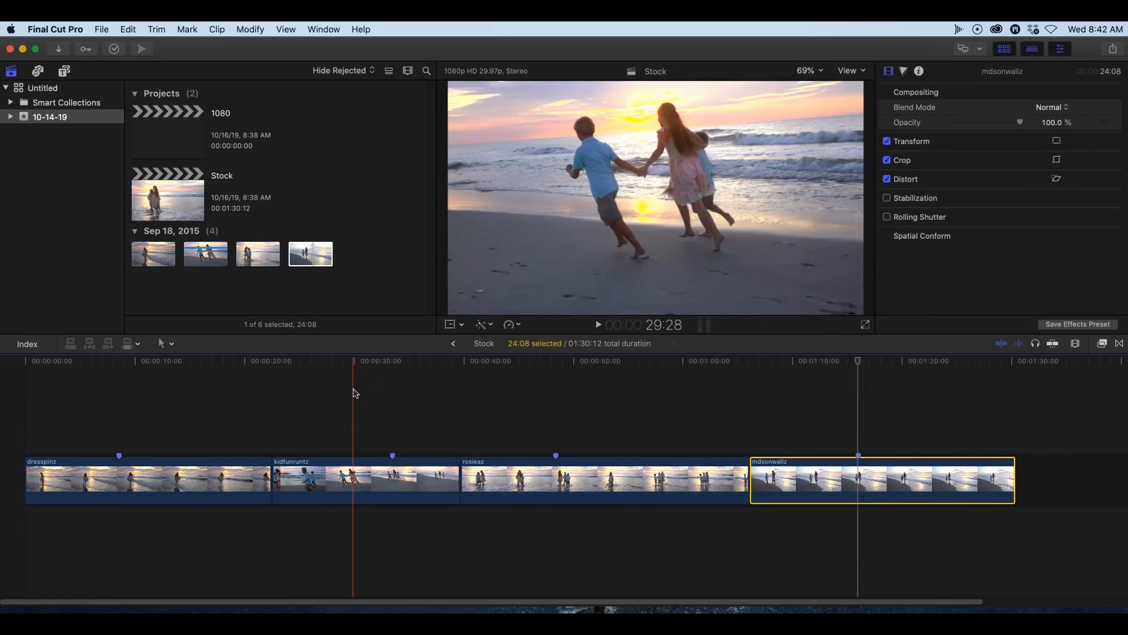
- Share the Stock project with Frame.io H.264, review its export settings and info, and continue to the upload options
left_click(101, 29)
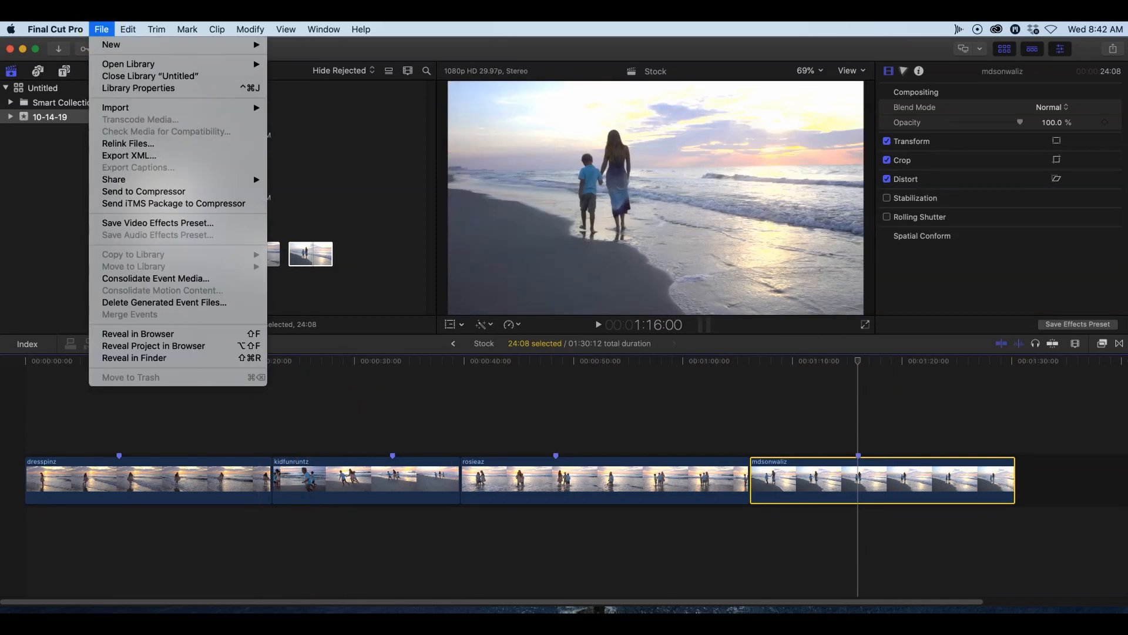
left_click(156, 182)
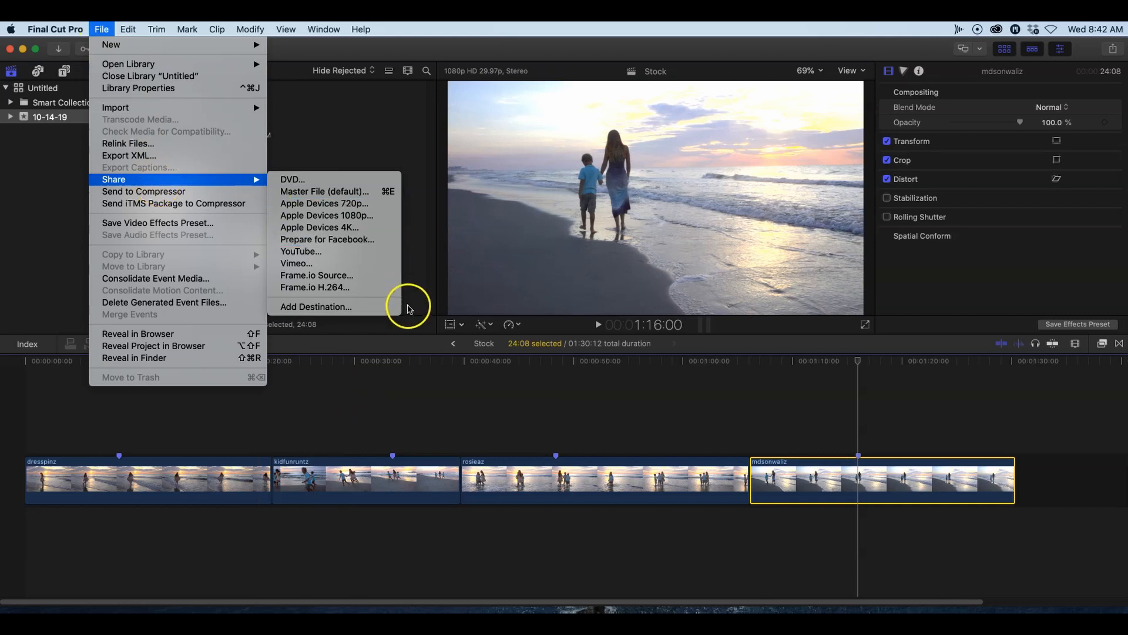
left_click(355, 287)
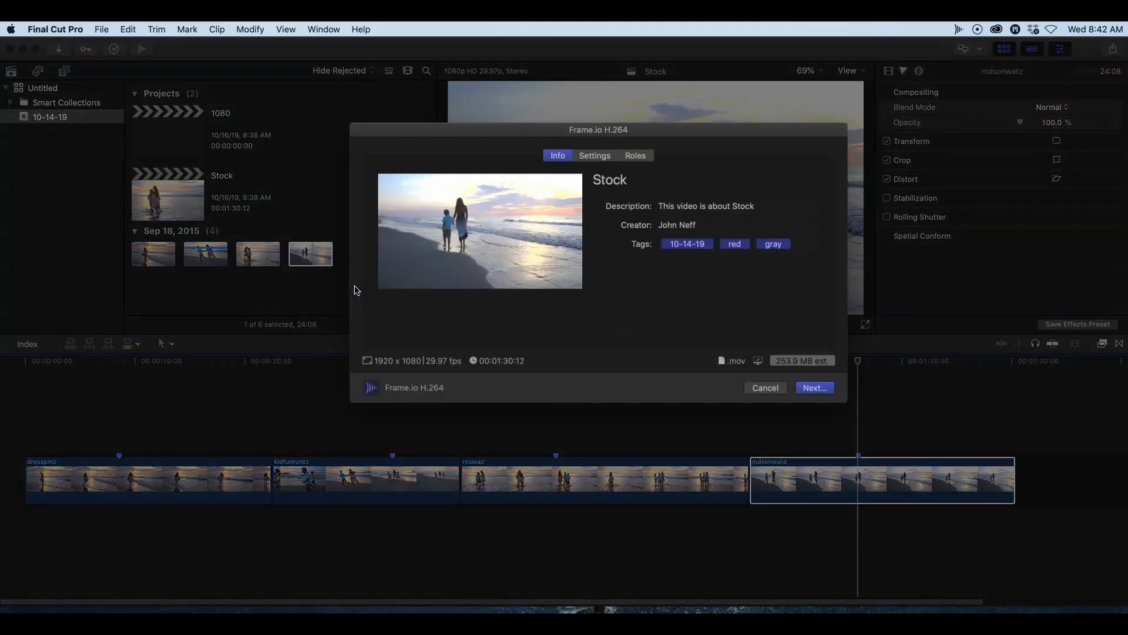
left_click(594, 155)
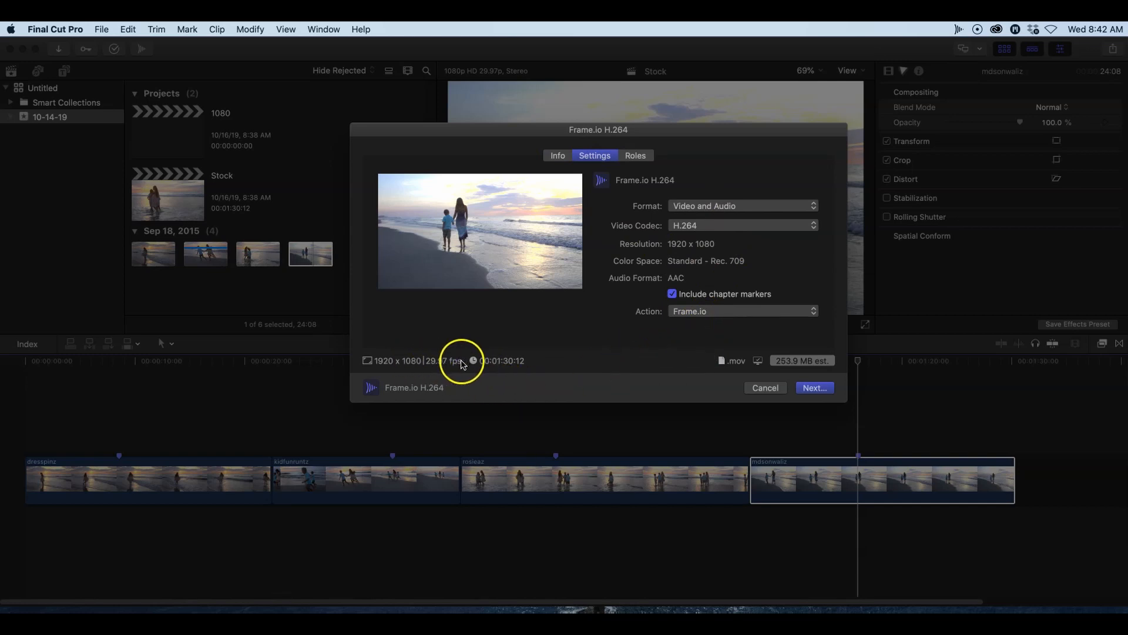
left_click(558, 156)
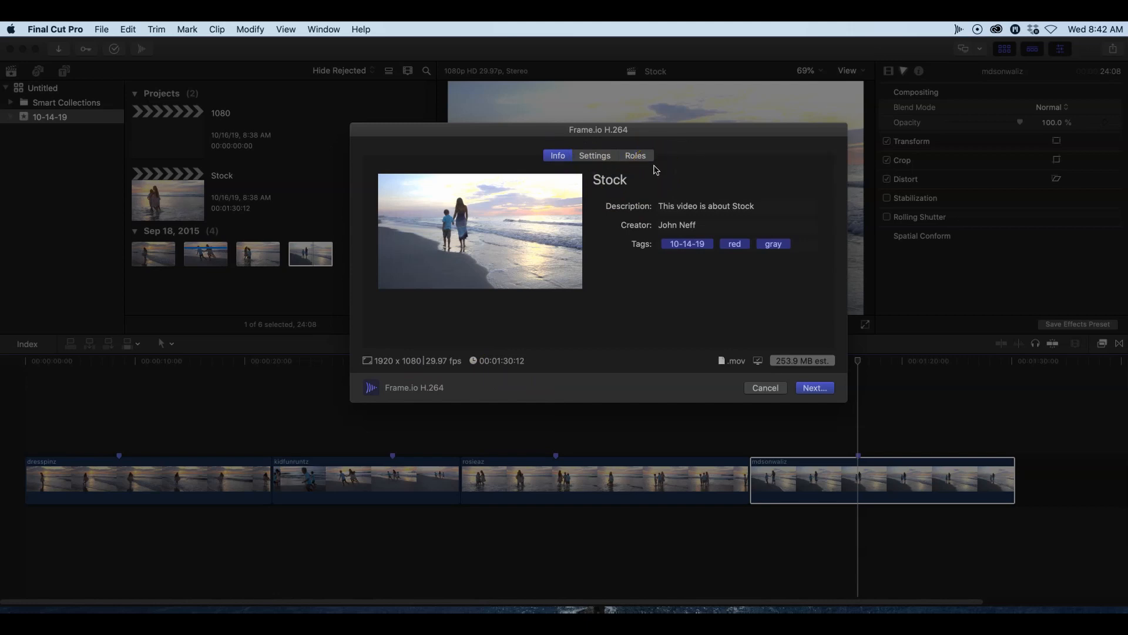
left_click(816, 389)
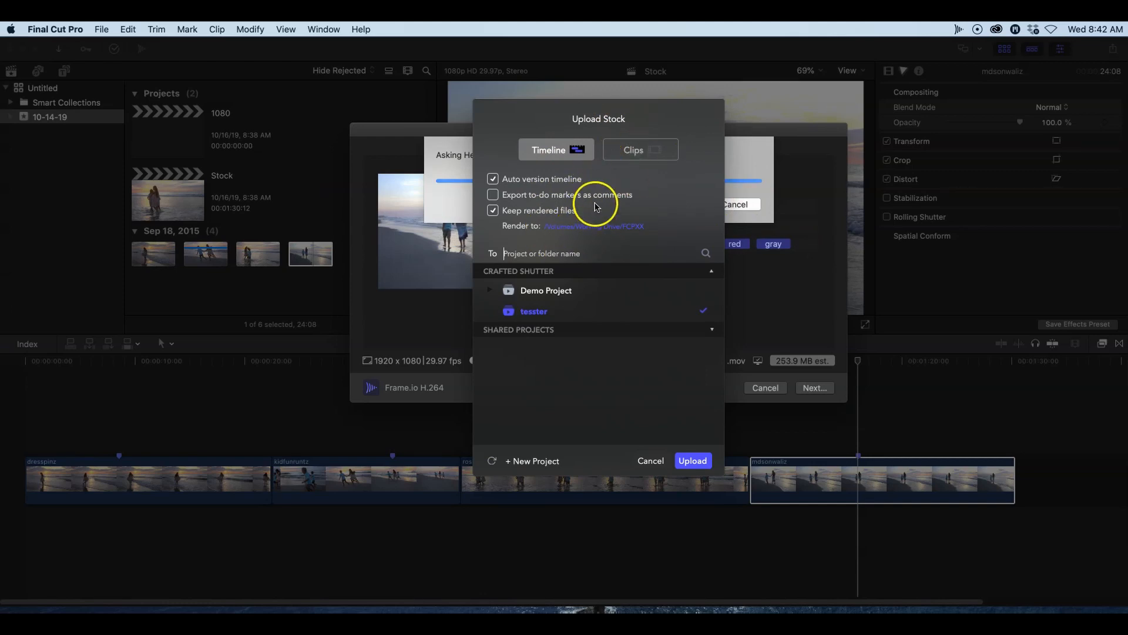
- Upload the Stock timeline as individual clips to the tesster project, exporting only clips with markers, and deselect the timeline clip
left_click(639, 154)
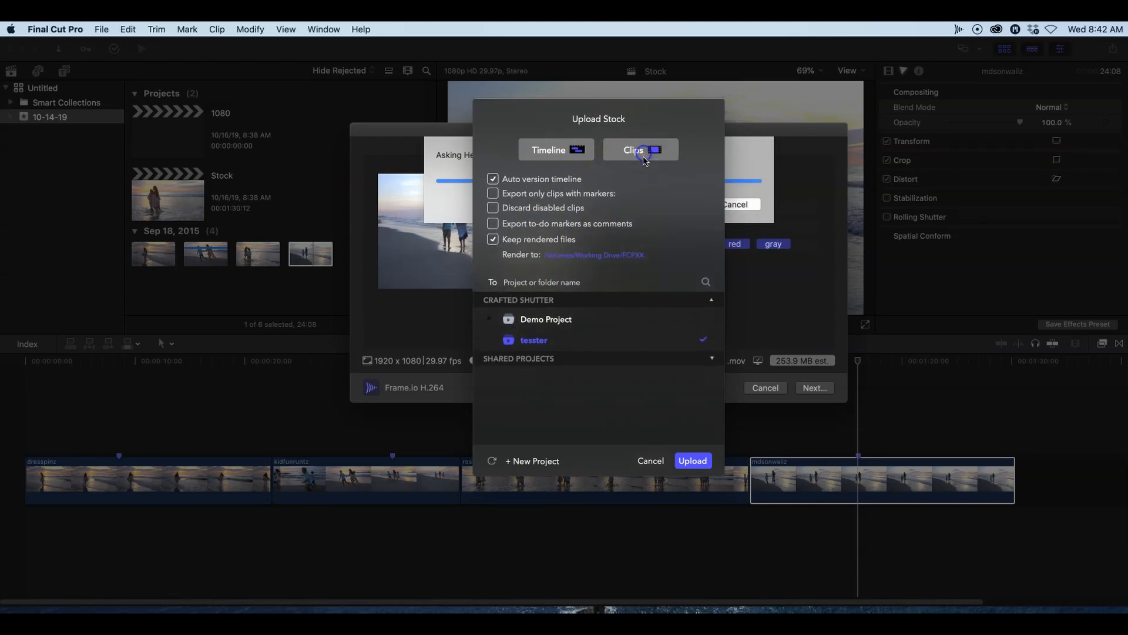
left_click(560, 161)
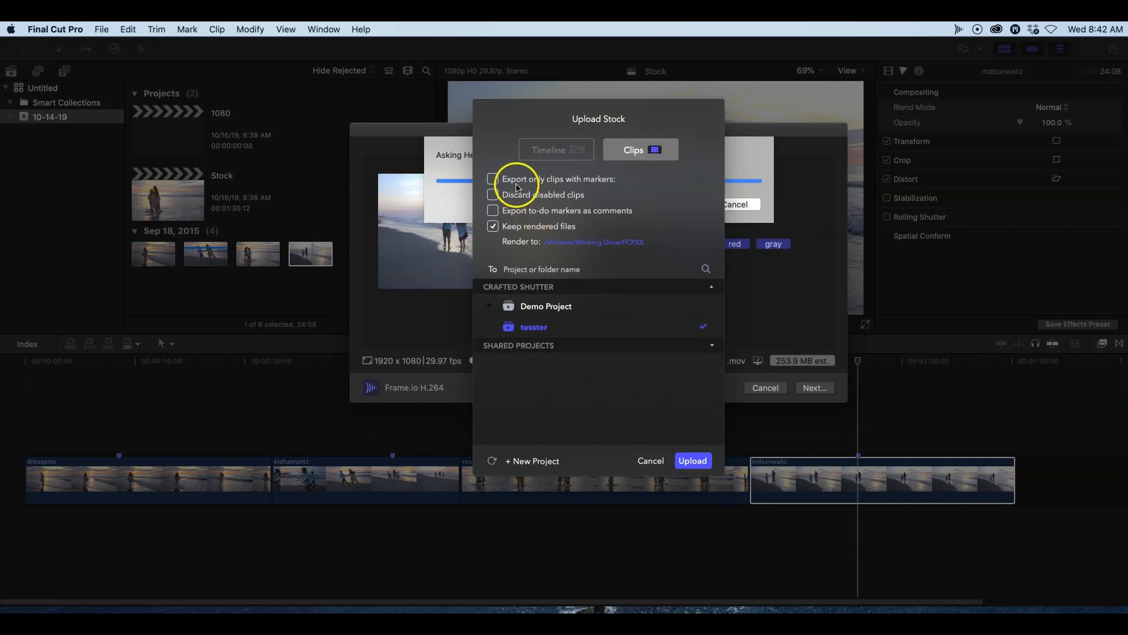
left_click(493, 179)
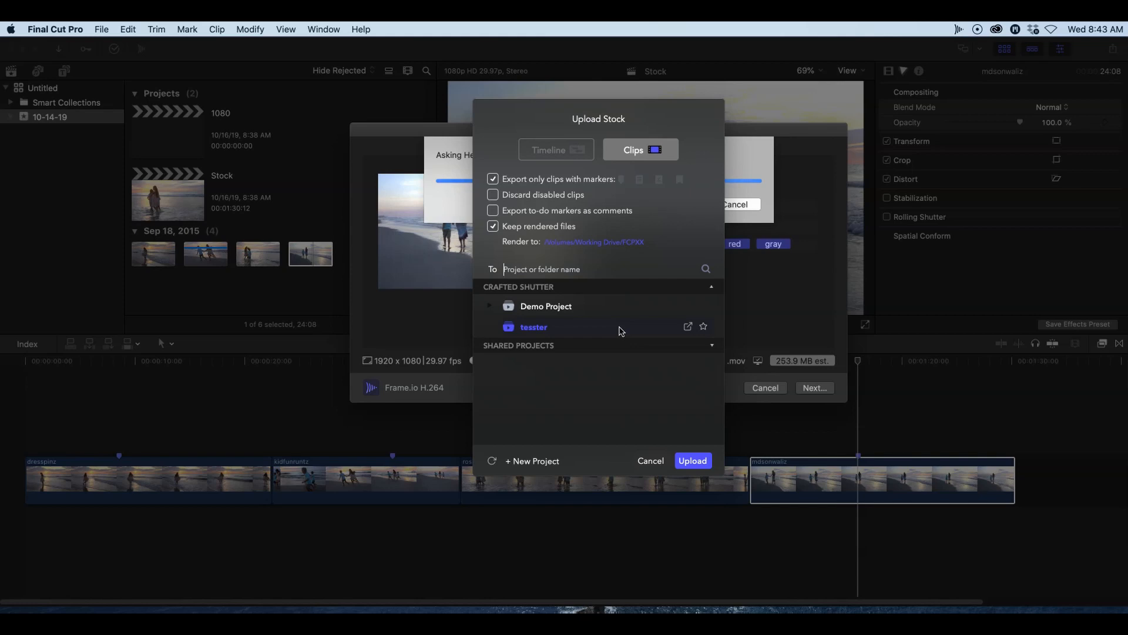
left_click(515, 329)
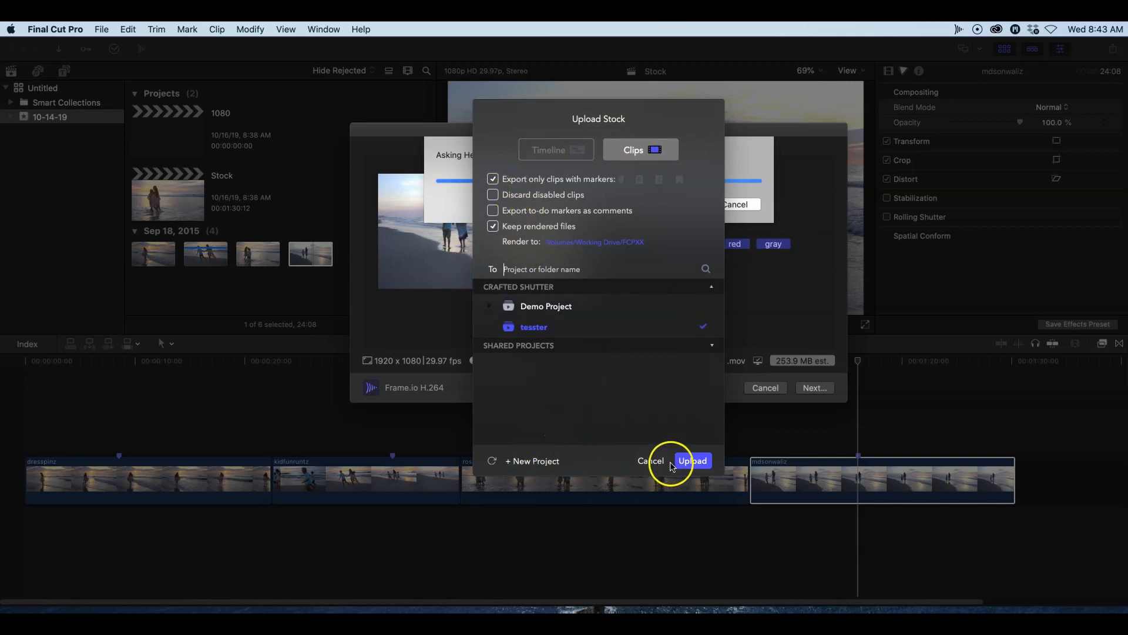
left_click(692, 461)
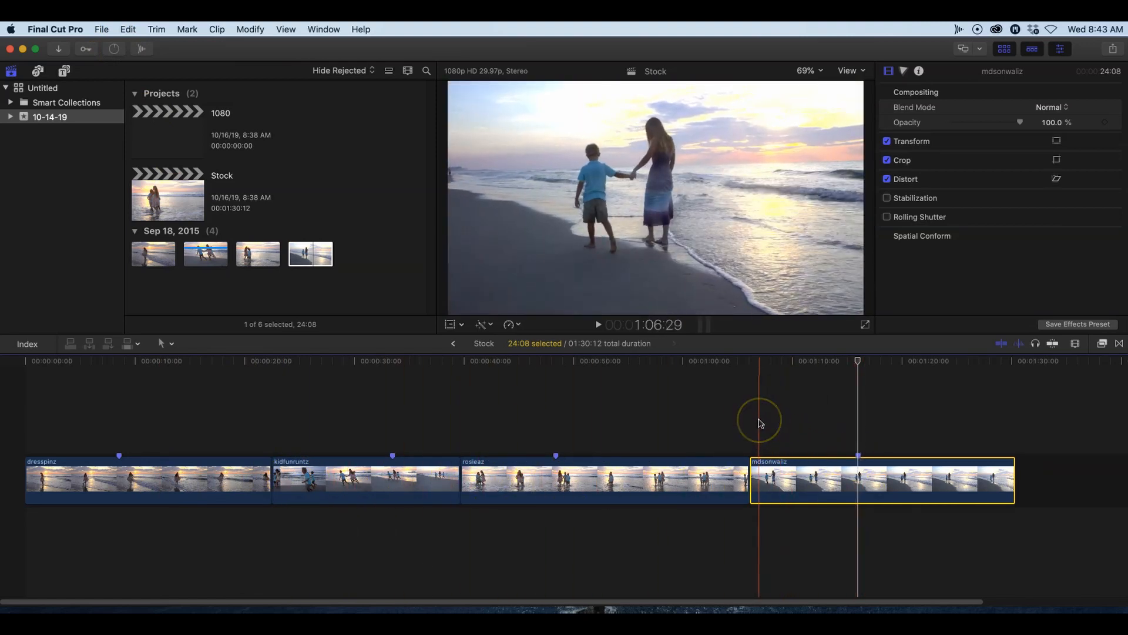
left_click(735, 418)
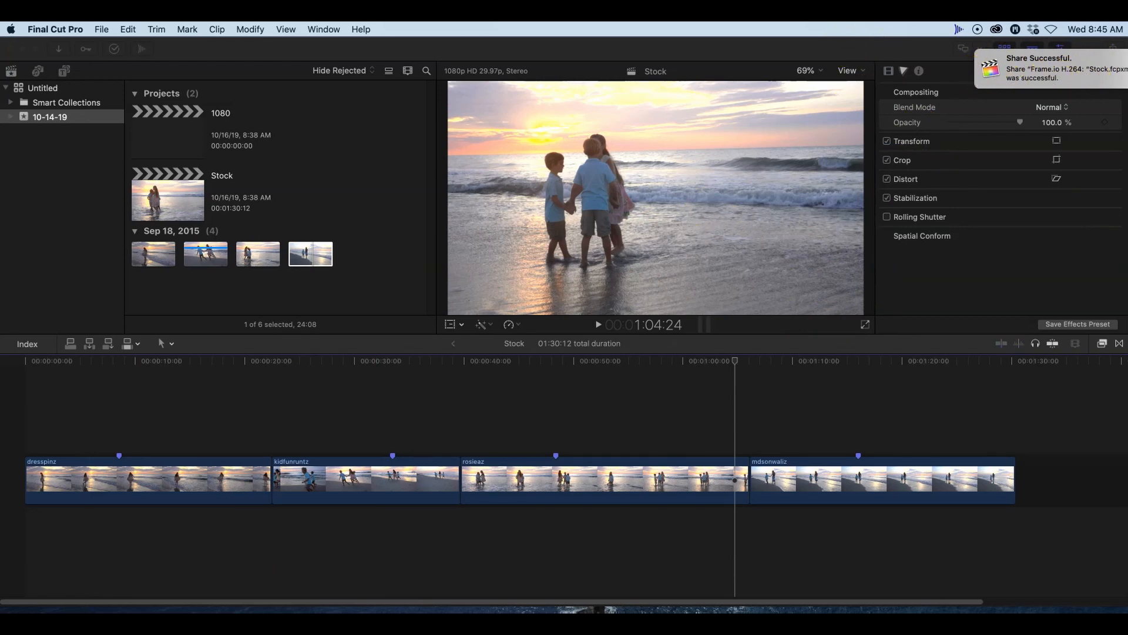
- Open the Frame.io upload list, pause the mdsonwaliz.mov upload, cancel all the remaining uploads and close the list
left_click(958, 27)
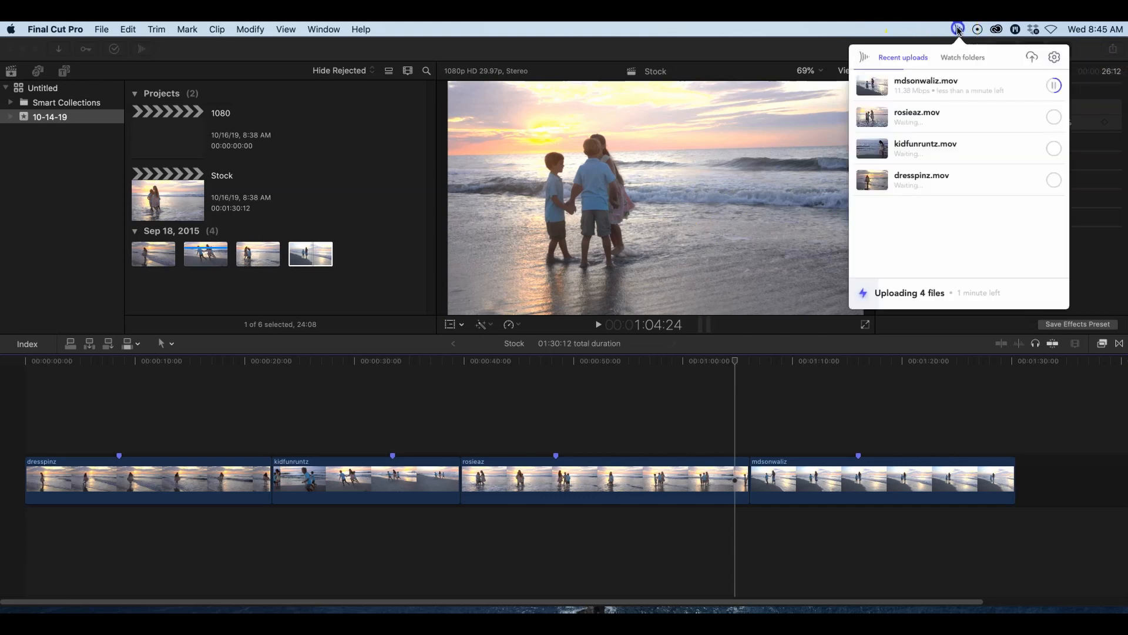
left_click(1054, 86)
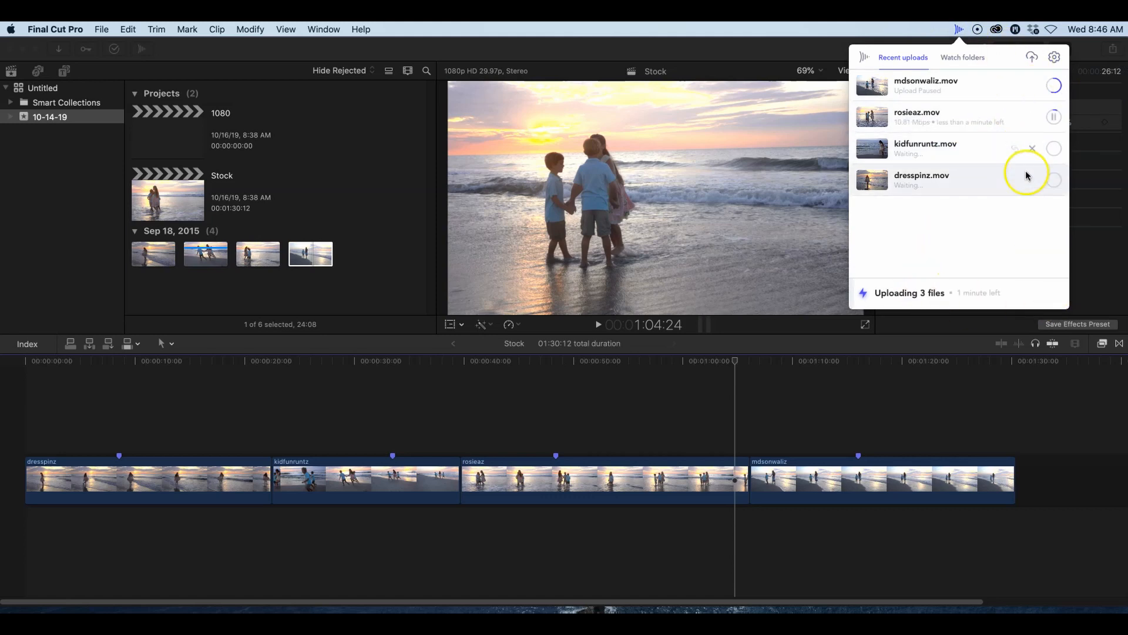
left_click(1033, 294)
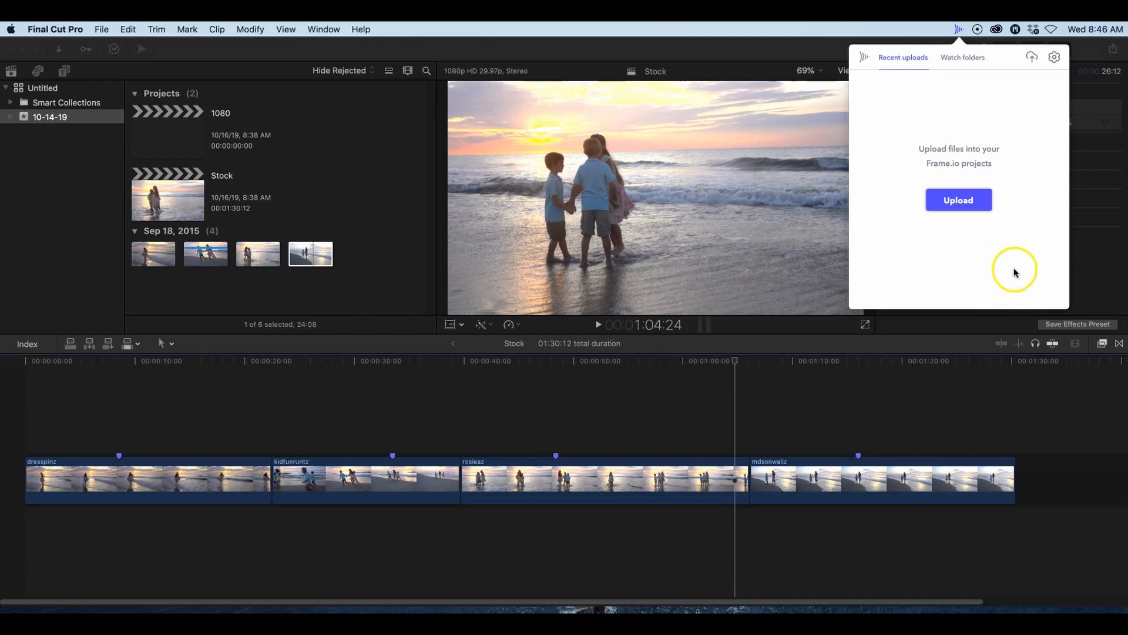
left_click(742, 48)
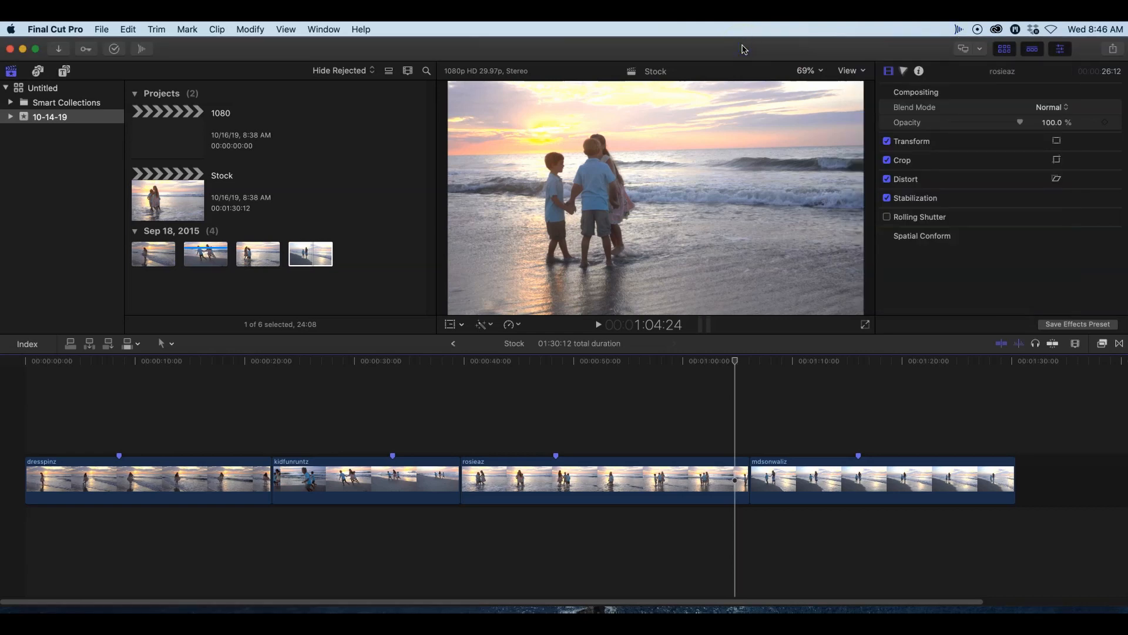
- Switch to Finder, open the Clips folder inside FCPXX > Stock (1) on Working Drive, and preview dresspinz.mov
mouse_move(953, 141)
key("super+Tab")
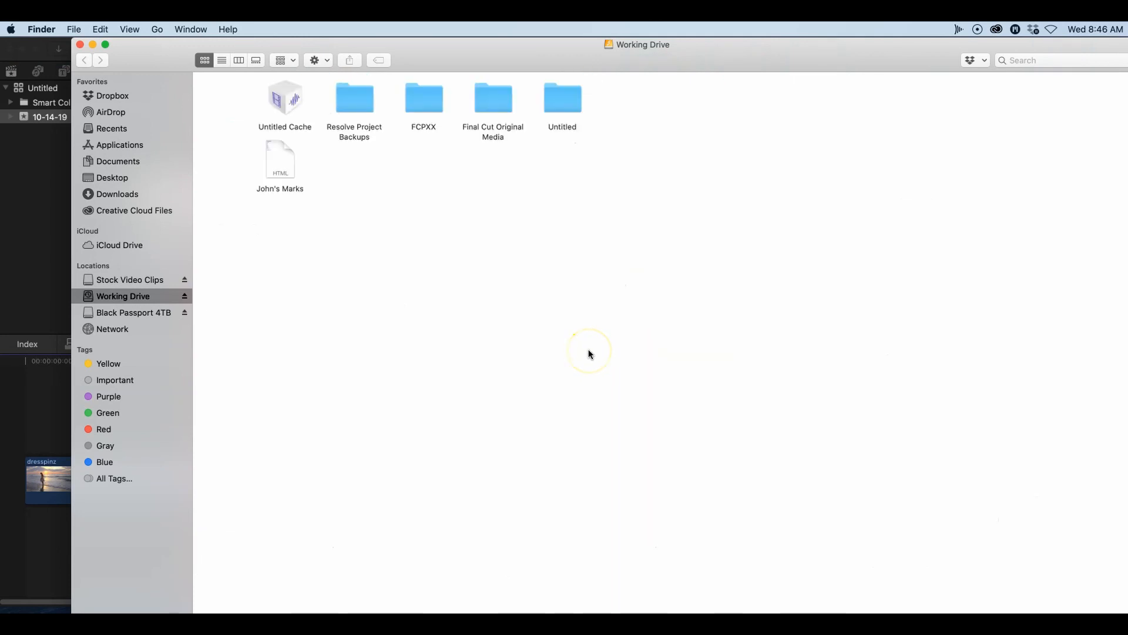
double_click(420, 101)
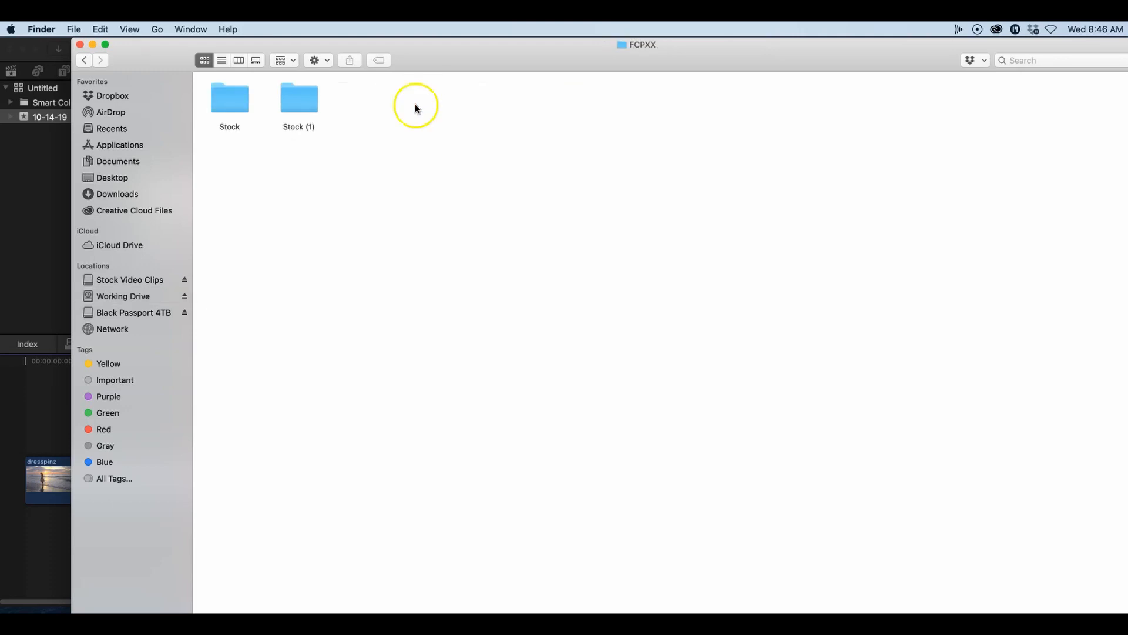
double_click(297, 105)
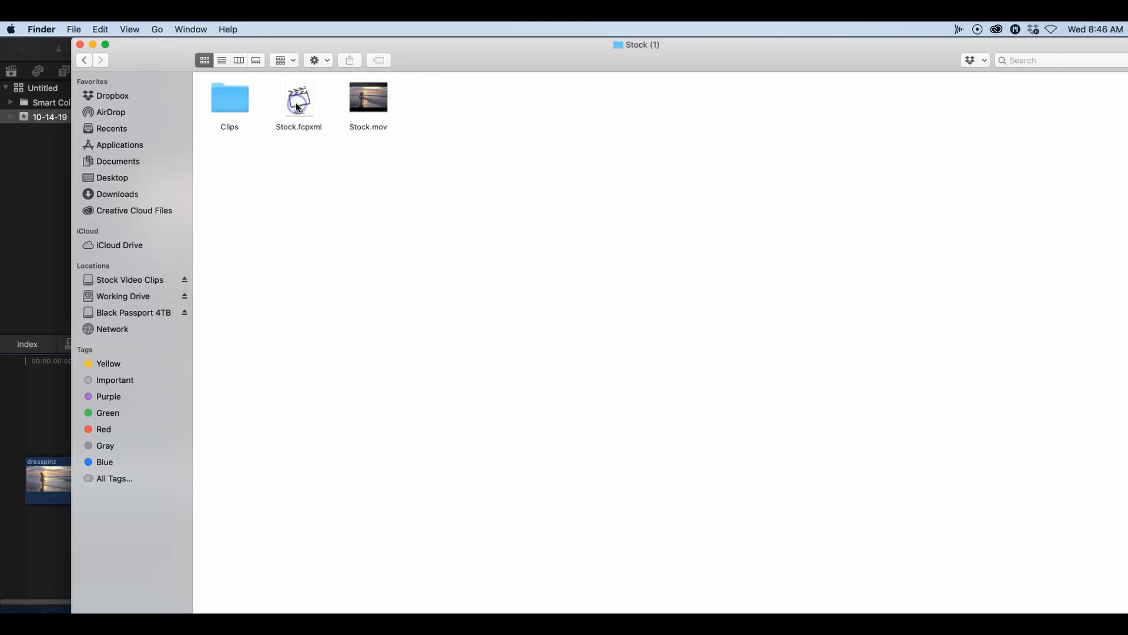
double_click(232, 111)
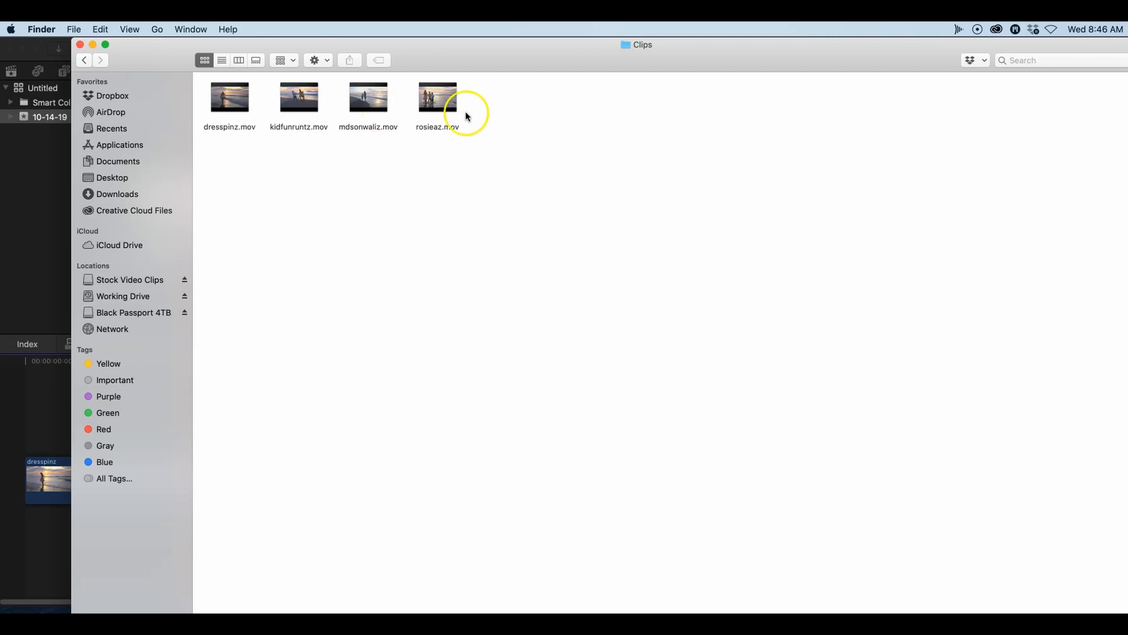
double_click(241, 118)
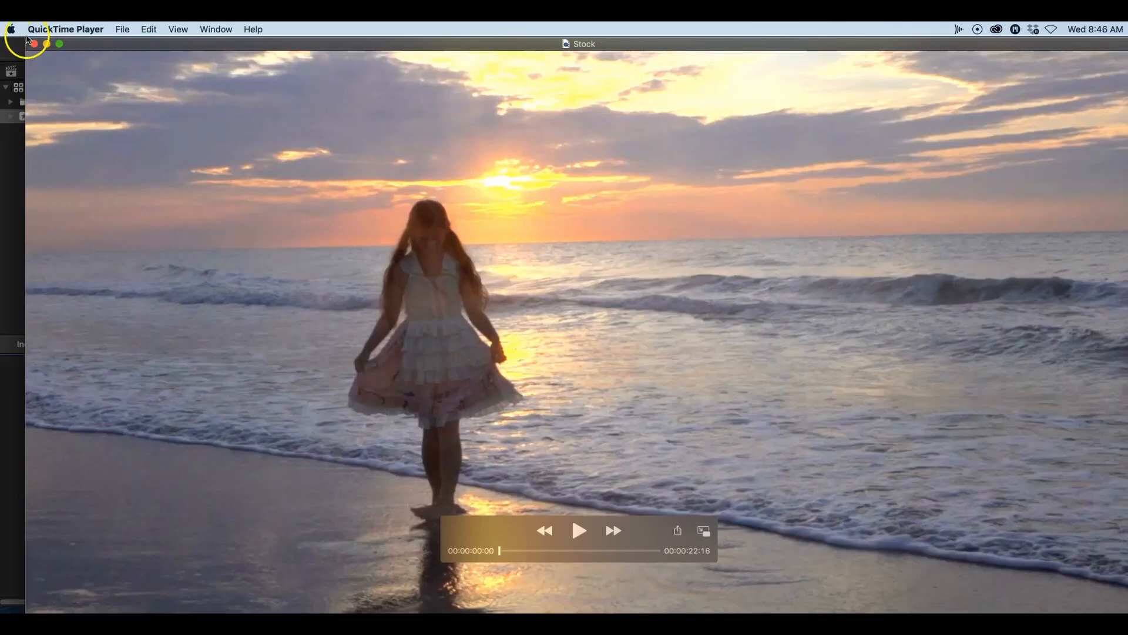
left_click(32, 45)
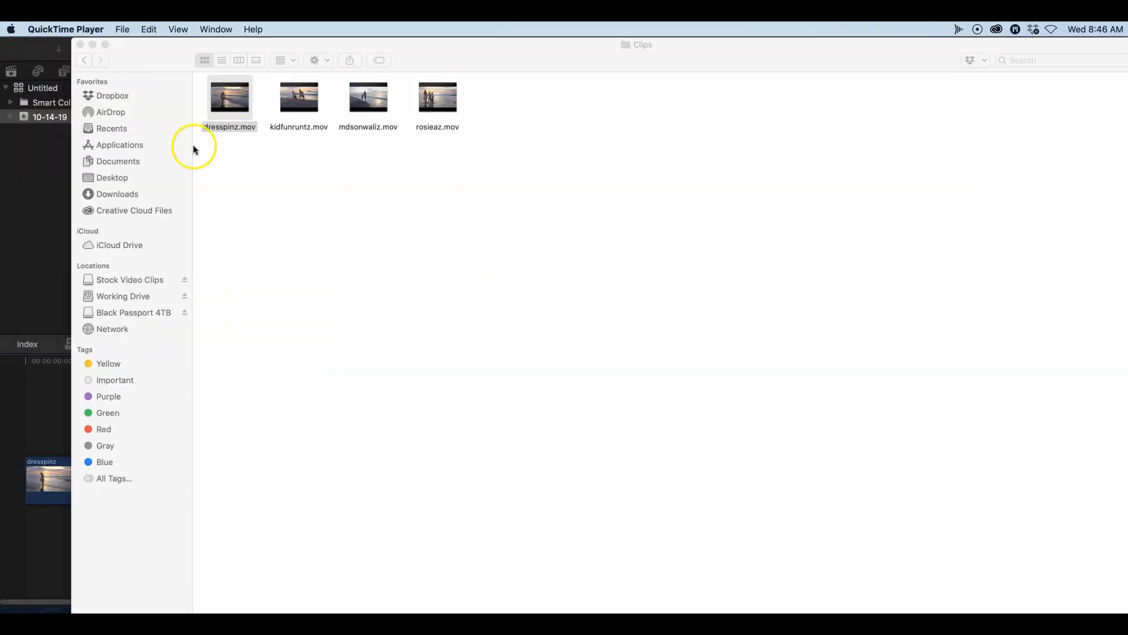
left_click_drag(136, 44, 1127, 135)
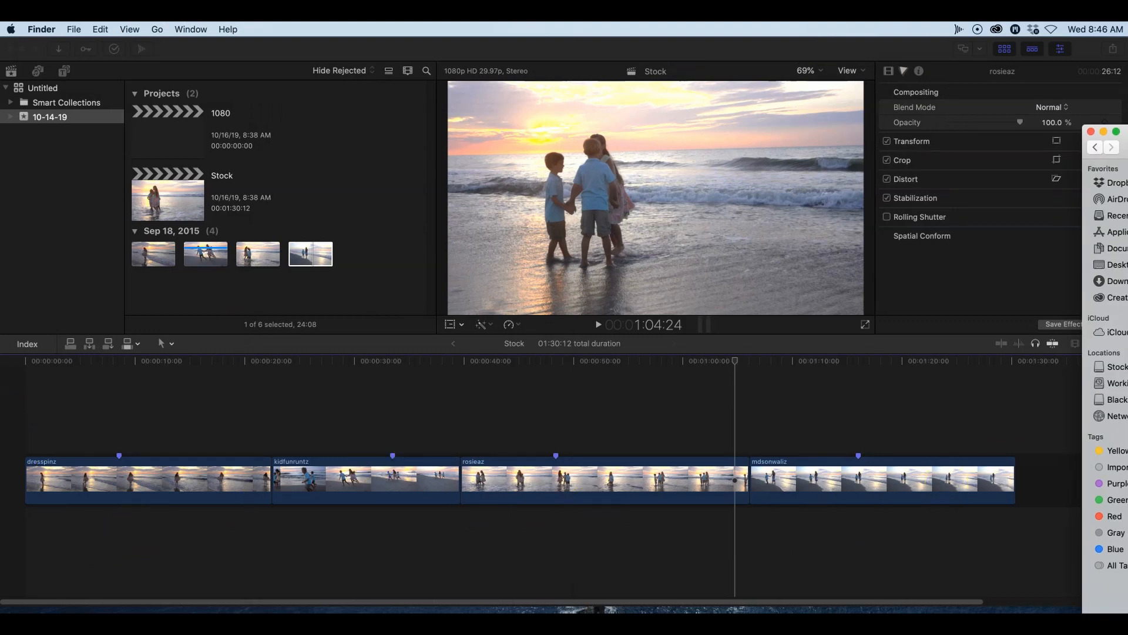
left_click_drag(1127, 137, 192, 75)
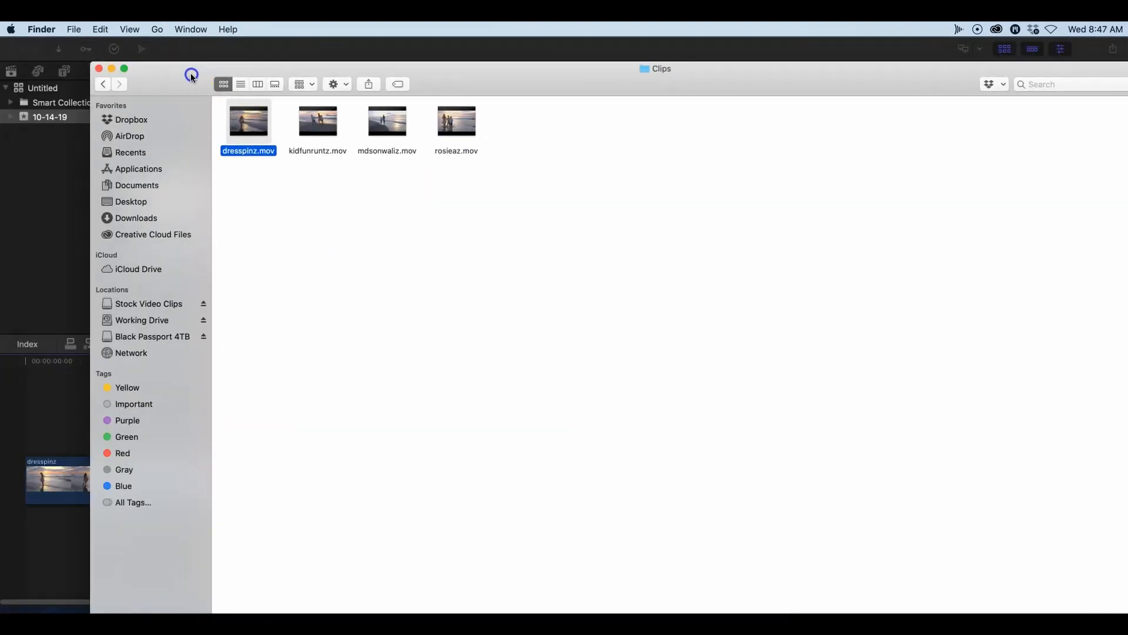
- Delete Stock.fcpxml and Stock.mov from the Stock (1) folder, check the Clips folder and close the Finder window
left_click(105, 84)
left_click(317, 124)
left_click(373, 139, "super")
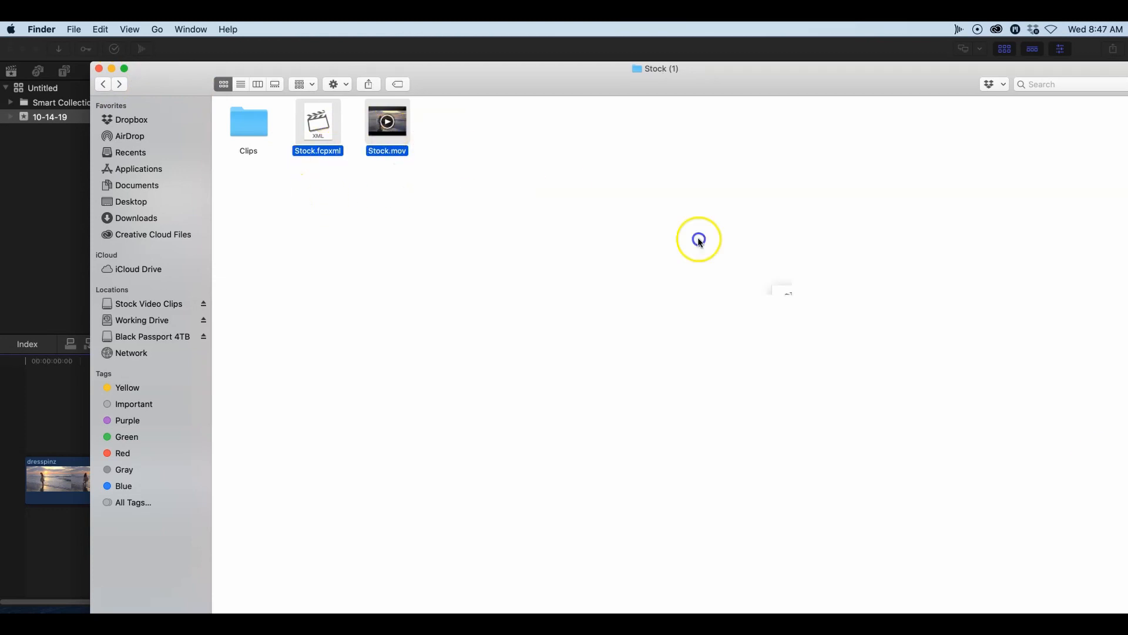
key("super+BackSpace")
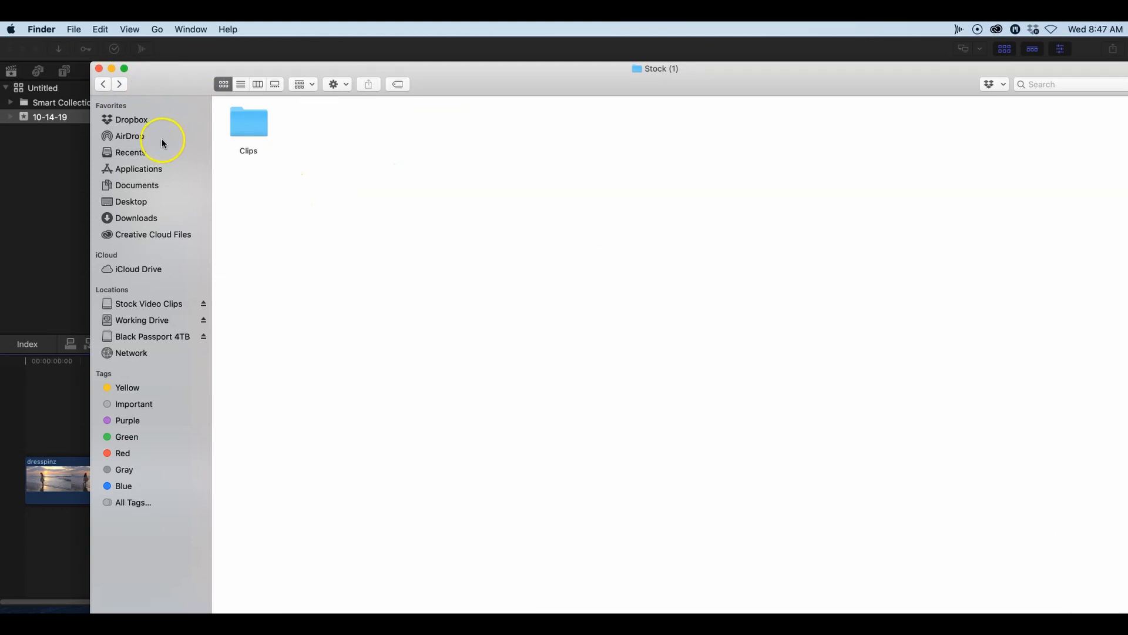
double_click(259, 128)
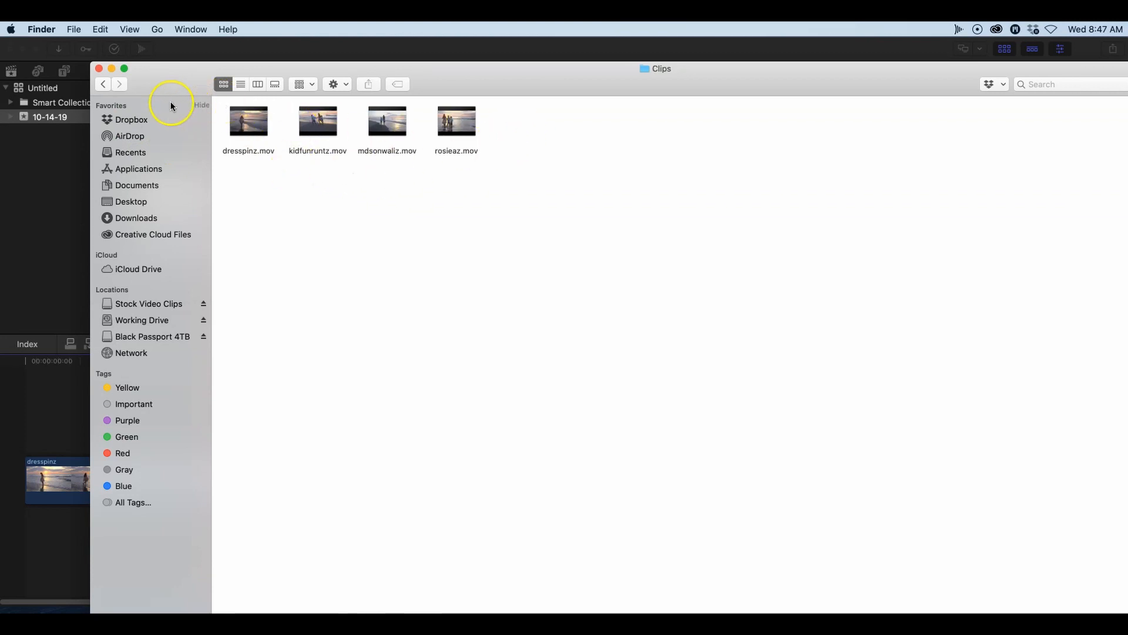
left_click(99, 70)
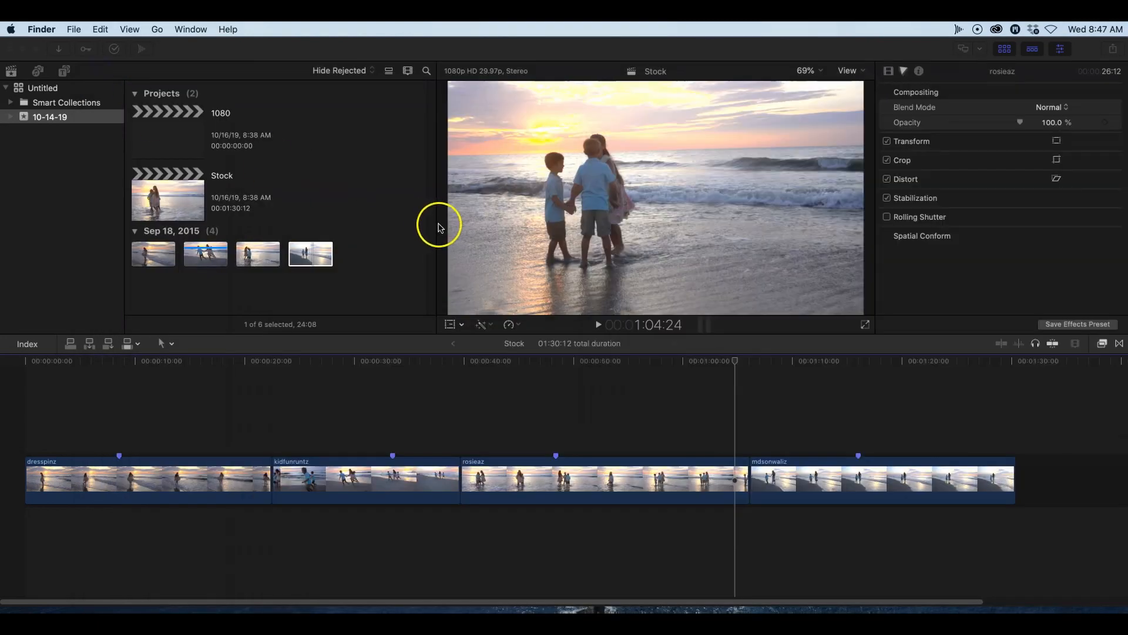
- Switch back to Final Cut Pro, clear the browser clip selection and make the Stock timeline active
left_click(386, 188)
left_click(389, 199)
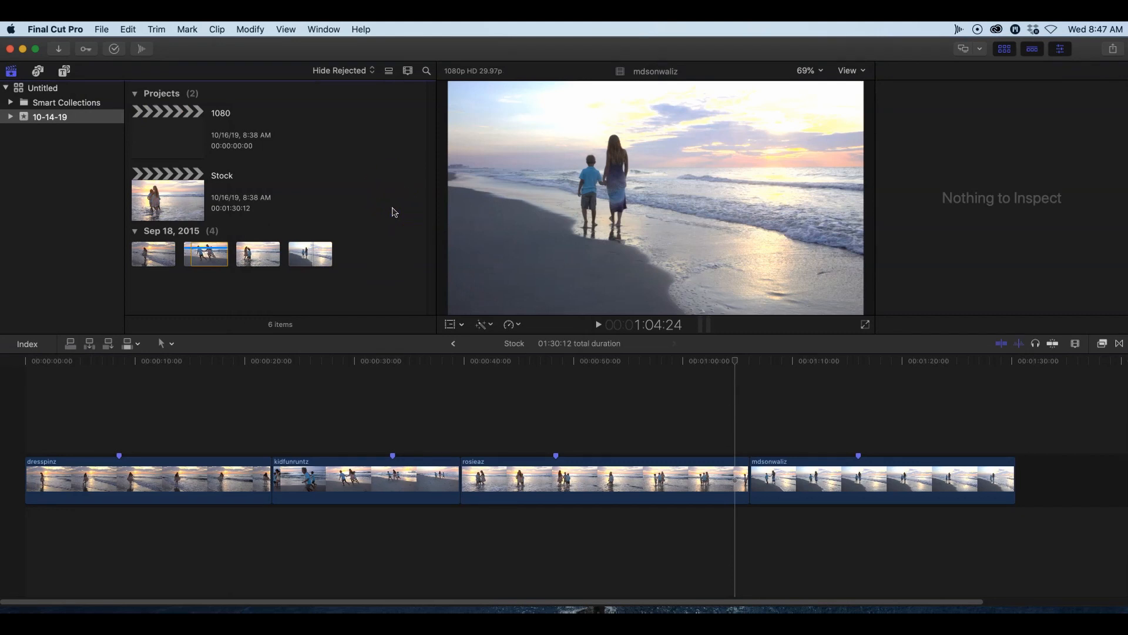
left_click(410, 323)
left_click(395, 352)
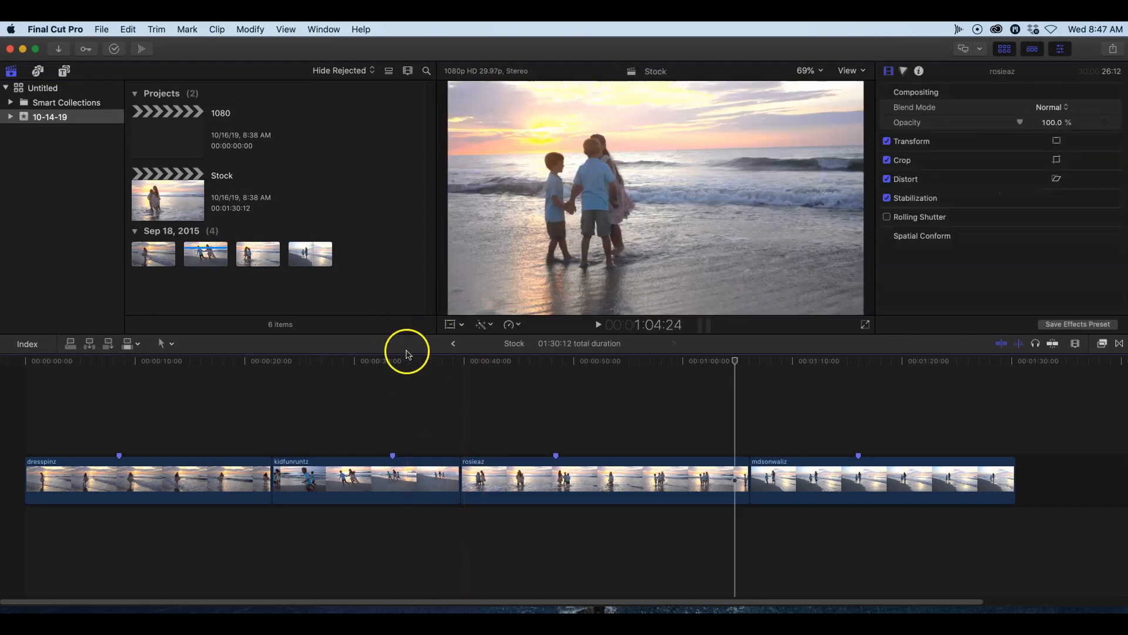